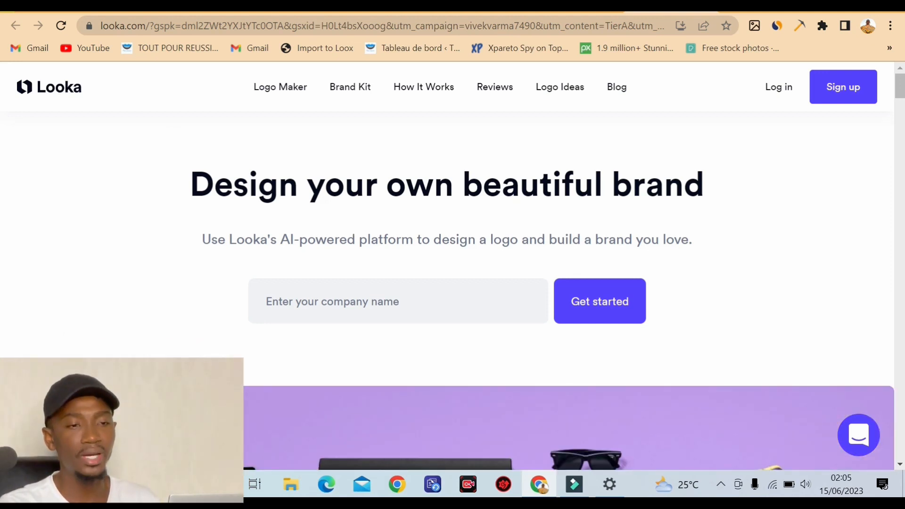
Enter "caramel beauty" as the company name and start the logo design
{"action": "left_click", "coordinate": [410, 306]}
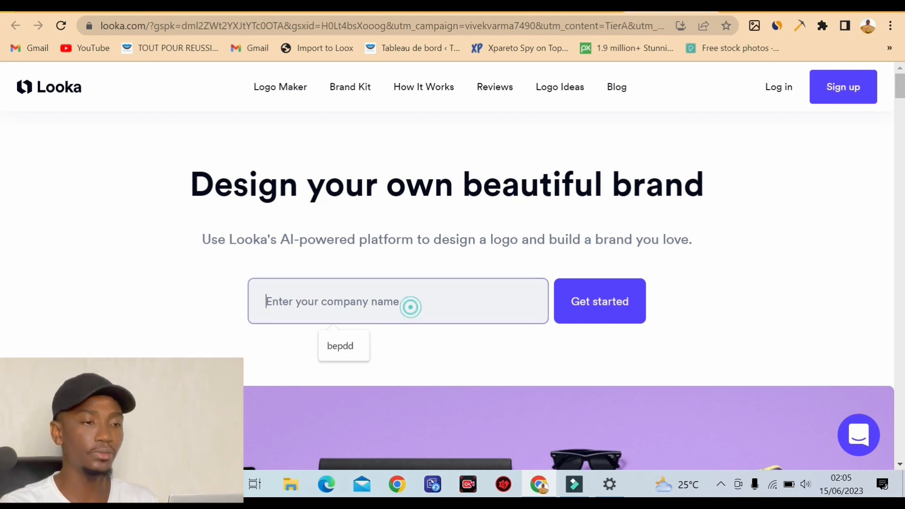
{"action": "left_click", "coordinate": [786, 245]}
{"action": "left_click", "coordinate": [376, 308]}
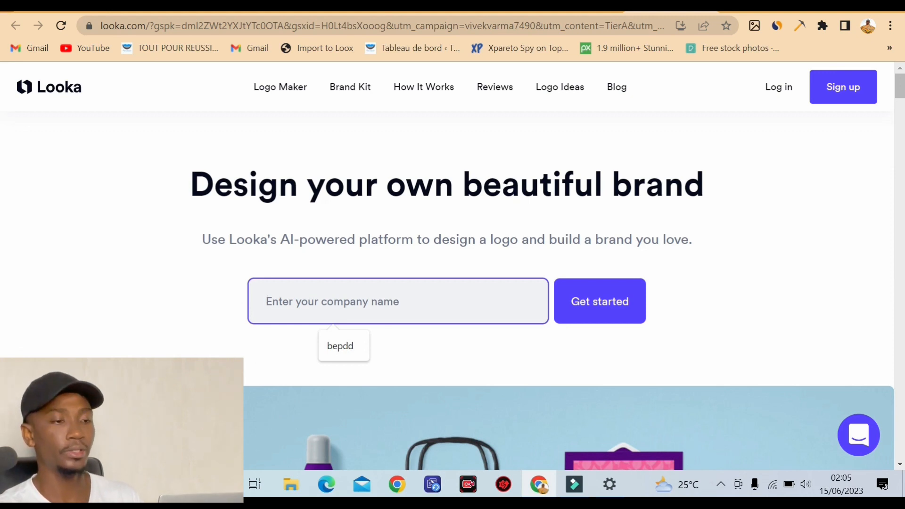
{"action": "type", "text": "caramel beauty"}
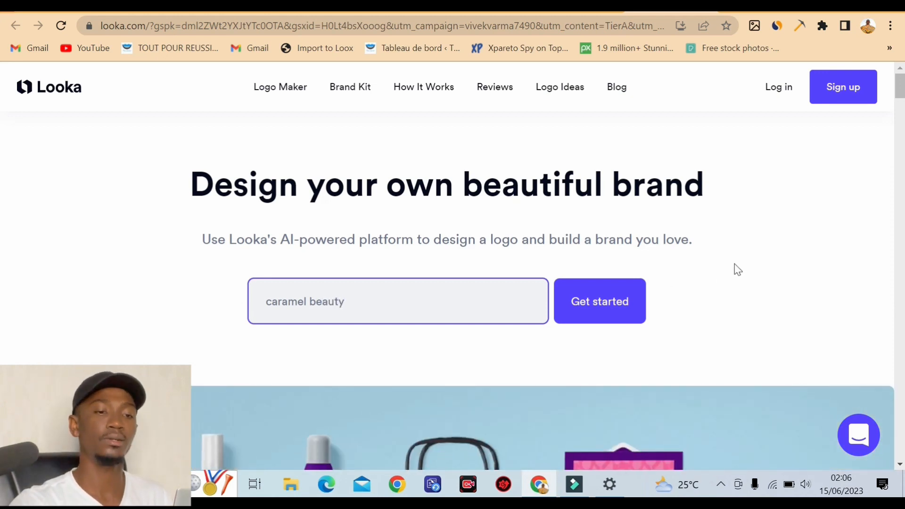
{"action": "left_click", "coordinate": [164, 301]}
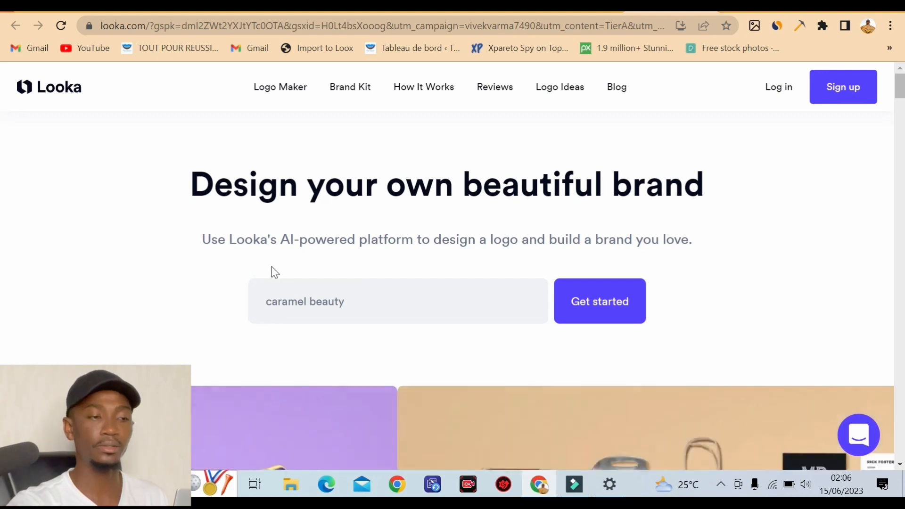
{"action": "scroll", "coordinate": [333, 313], "scroll_direction": "down", "scroll_amount": 2}
{"action": "scroll", "coordinate": [733, 247], "scroll_direction": "up", "scroll_amount": 2}
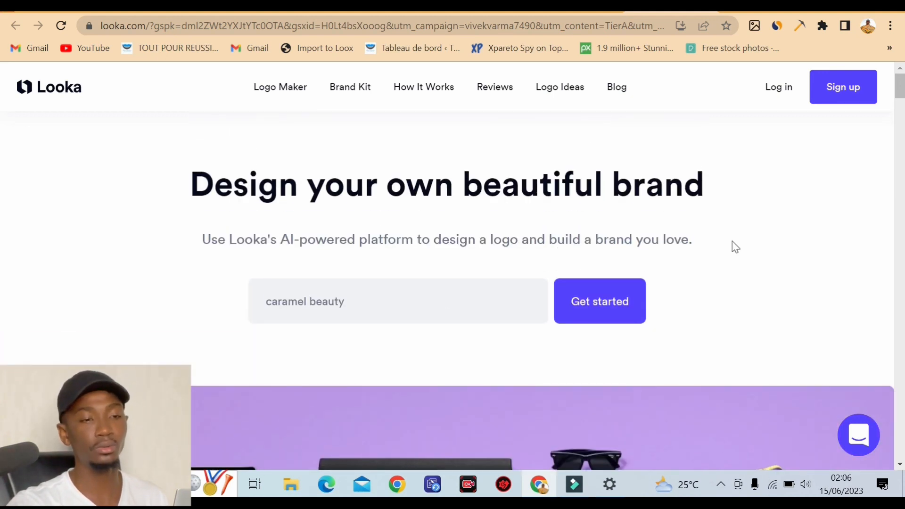
{"action": "left_click", "coordinate": [612, 307]}
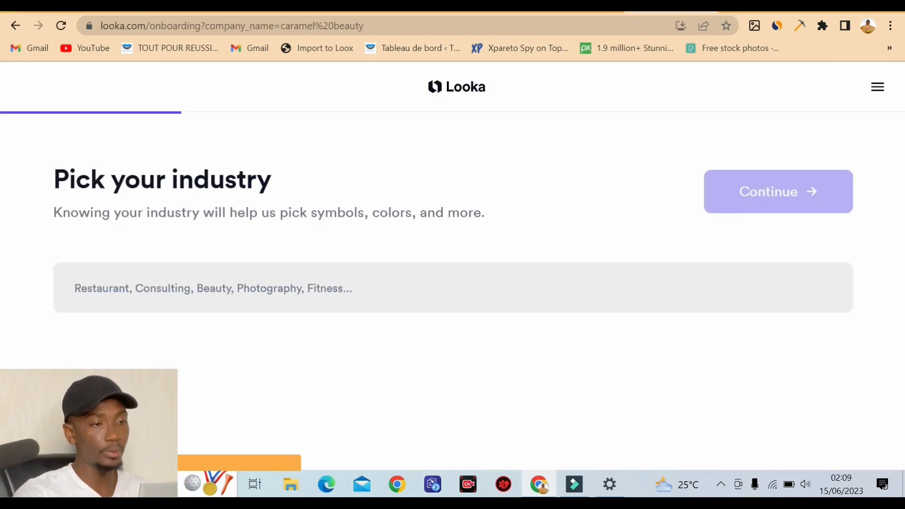
Choose Beauty as the company's industry and continue to the logo inspiration page
{"action": "left_click", "coordinate": [329, 292]}
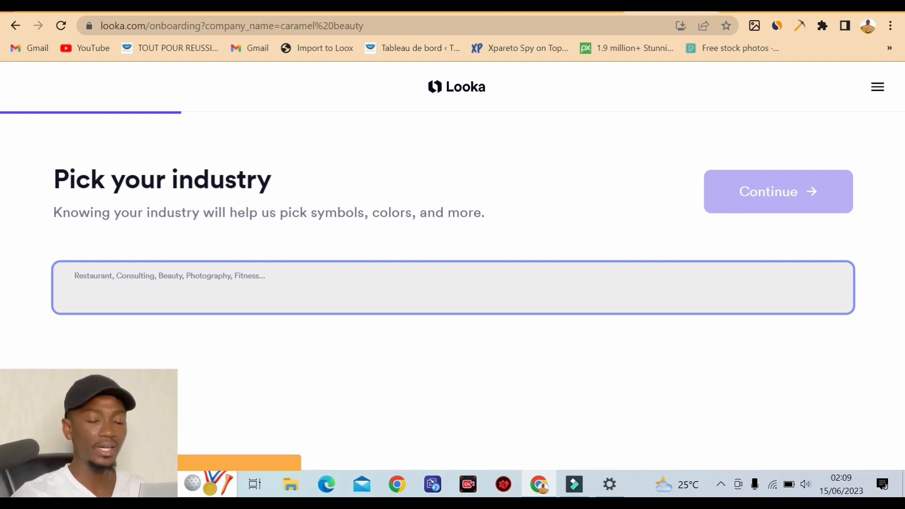
{"action": "type", "text": "Beat"}
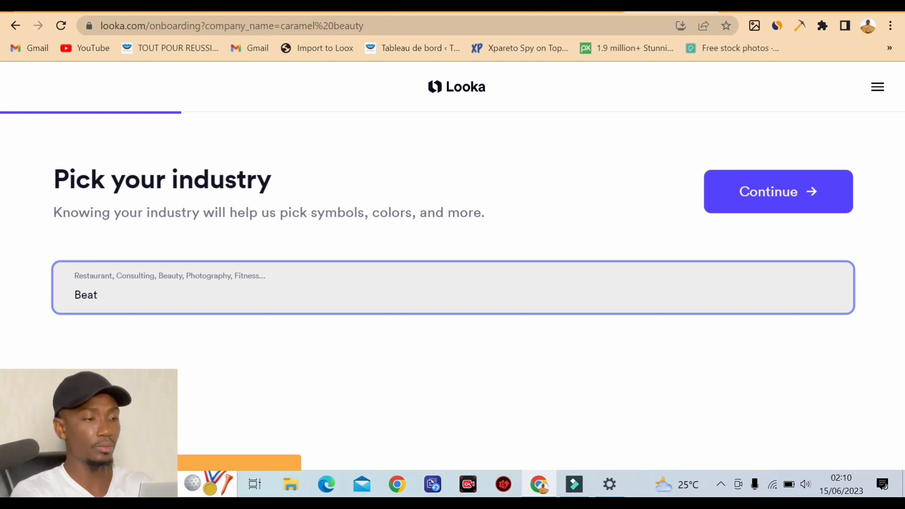
{"action": "key", "text": "BackSpace"}
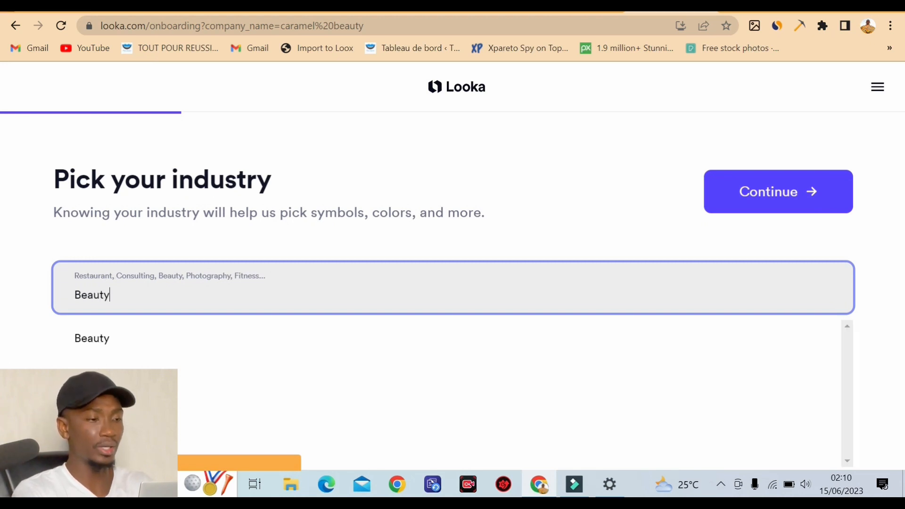
{"action": "type", "text": "uty"}
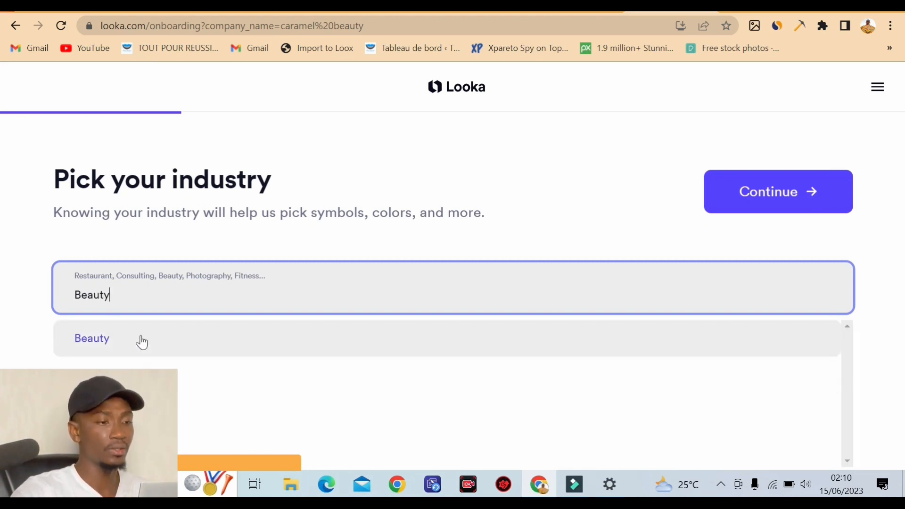
{"action": "left_click", "coordinate": [140, 338]}
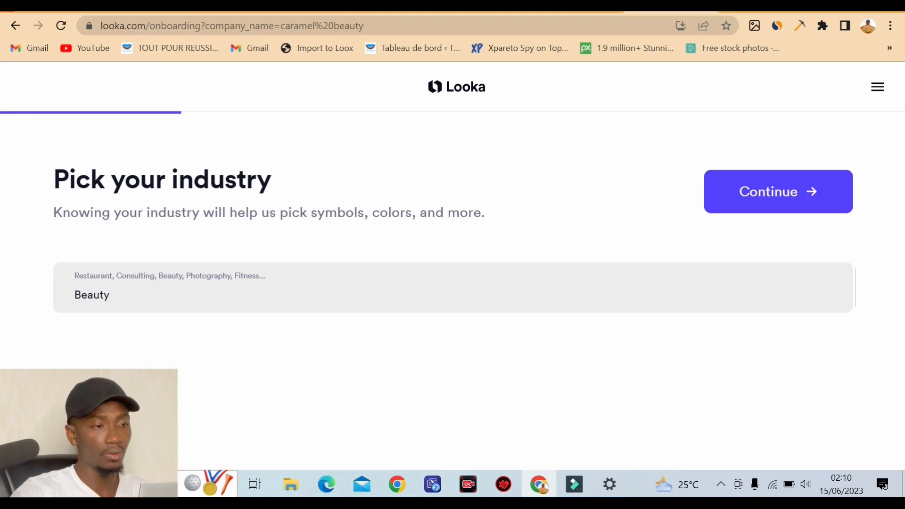
{"action": "left_click", "coordinate": [768, 208]}
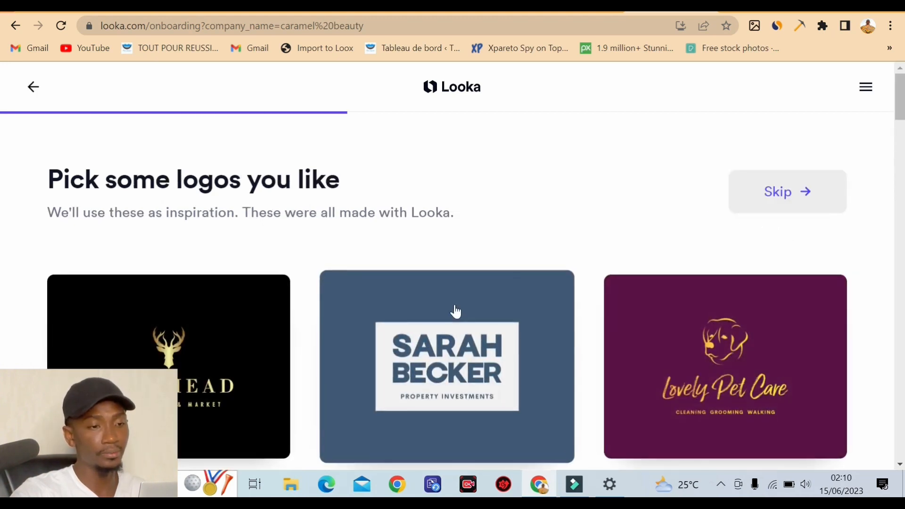
Look through the sample logos offered as inspiration to compare their styles
{"action": "scroll", "coordinate": [237, 245], "scroll_direction": "down", "scroll_amount": 3}
{"action": "scroll", "coordinate": [237, 245], "scroll_direction": "up", "scroll_amount": 3}
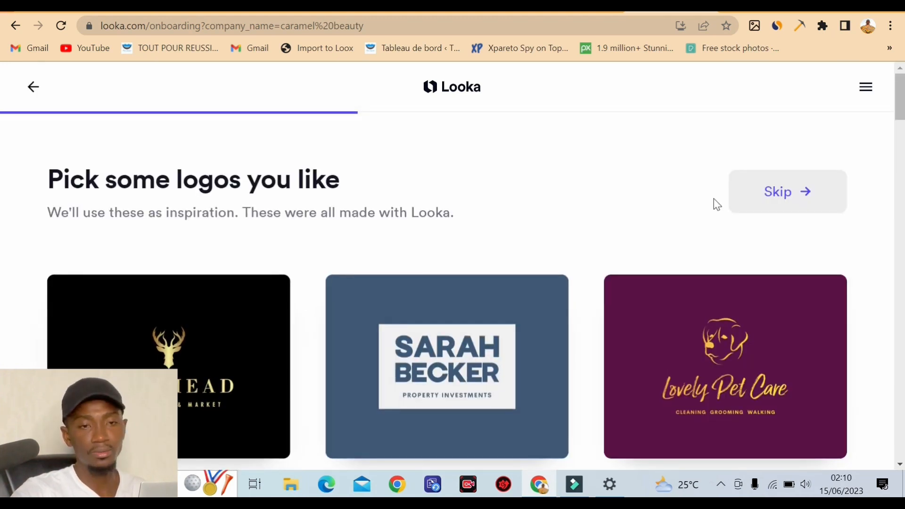
{"action": "scroll", "coordinate": [617, 330], "scroll_direction": "down", "scroll_amount": 1}
{"action": "scroll", "coordinate": [303, 277], "scroll_direction": "down", "scroll_amount": 3}
{"action": "scroll", "coordinate": [631, 315], "scroll_direction": "up", "scroll_amount": 2}
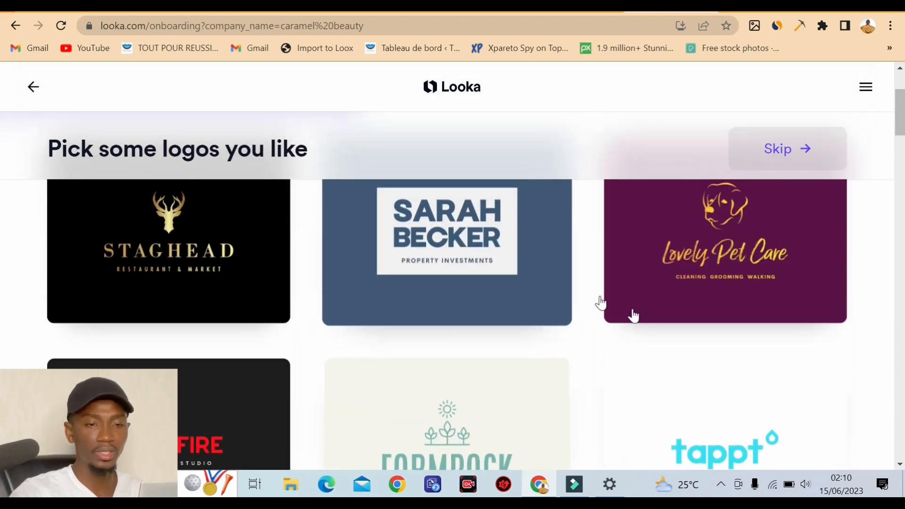
{"action": "scroll", "coordinate": [466, 306], "scroll_direction": "down", "scroll_amount": 1}
{"action": "scroll", "coordinate": [440, 309], "scroll_direction": "down", "scroll_amount": 15}
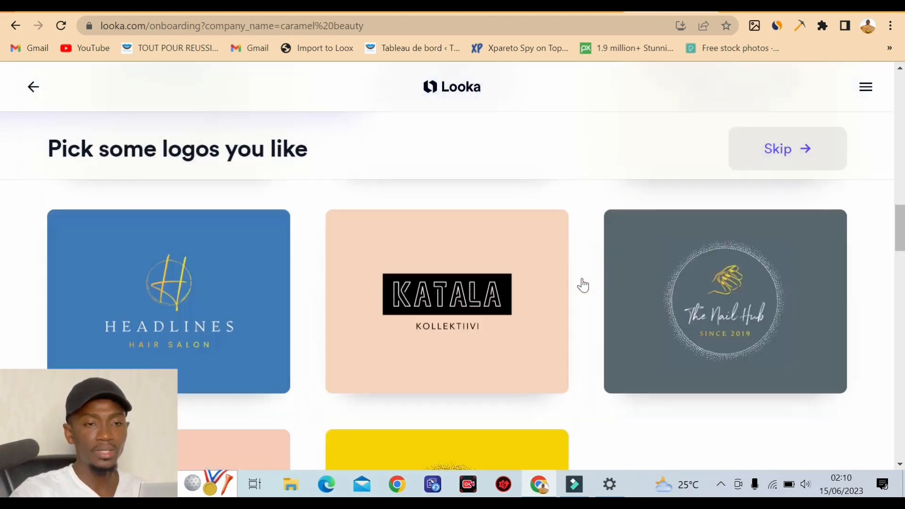
{"action": "scroll", "coordinate": [471, 296], "scroll_direction": "down", "scroll_amount": 12}
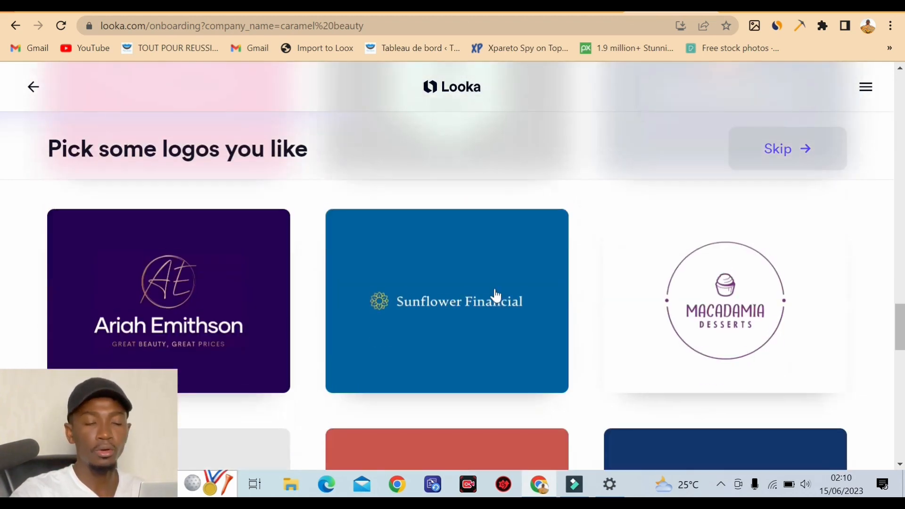
{"action": "scroll", "coordinate": [495, 299], "scroll_direction": "up", "scroll_amount": 5}
{"action": "scroll", "coordinate": [380, 286], "scroll_direction": "up", "scroll_amount": 15}
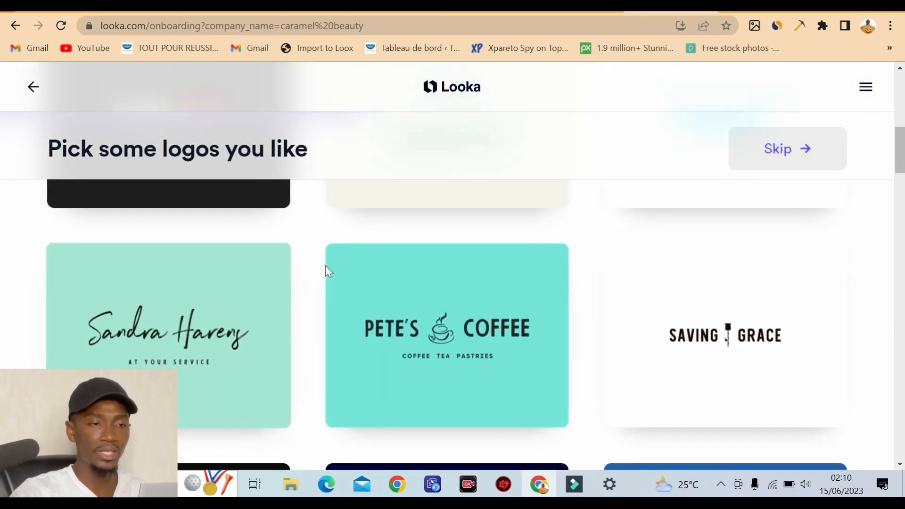
{"action": "scroll", "coordinate": [362, 271], "scroll_direction": "up", "scroll_amount": 2}
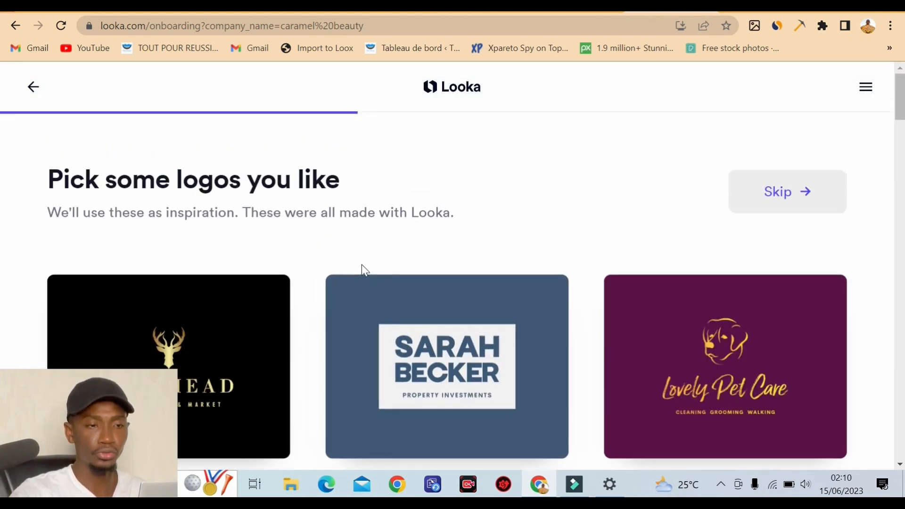
{"action": "scroll", "coordinate": [340, 278], "scroll_direction": "down", "scroll_amount": 6}
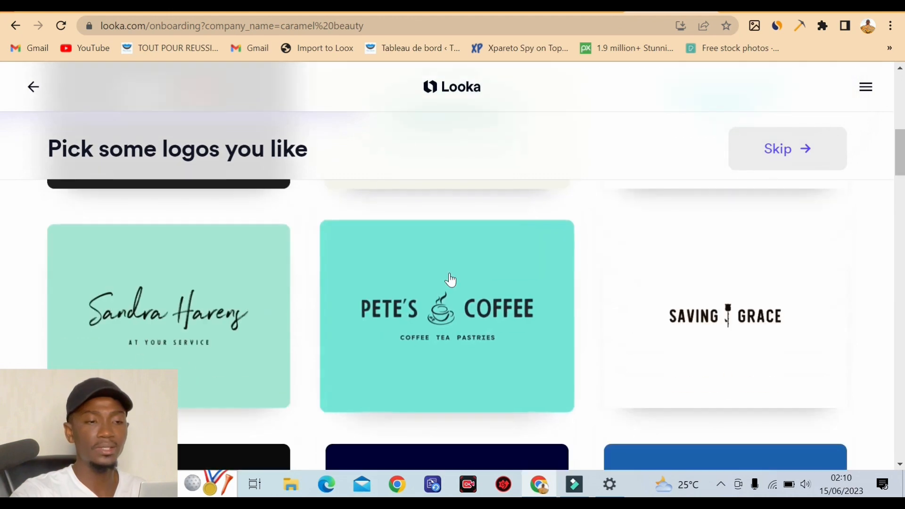
{"action": "scroll", "coordinate": [448, 282], "scroll_direction": "up", "scroll_amount": 4}
{"action": "scroll", "coordinate": [471, 286], "scroll_direction": "up", "scroll_amount": 5}
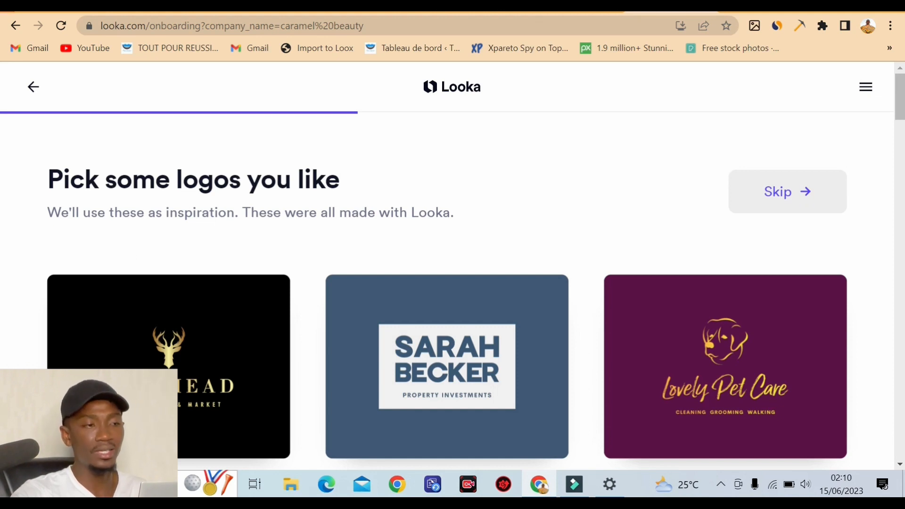
Select the black logo with the gold circular hairstylist emblem as inspiration and continue to the color choices
{"action": "scroll", "coordinate": [586, 281], "scroll_direction": "down", "scroll_amount": 5}
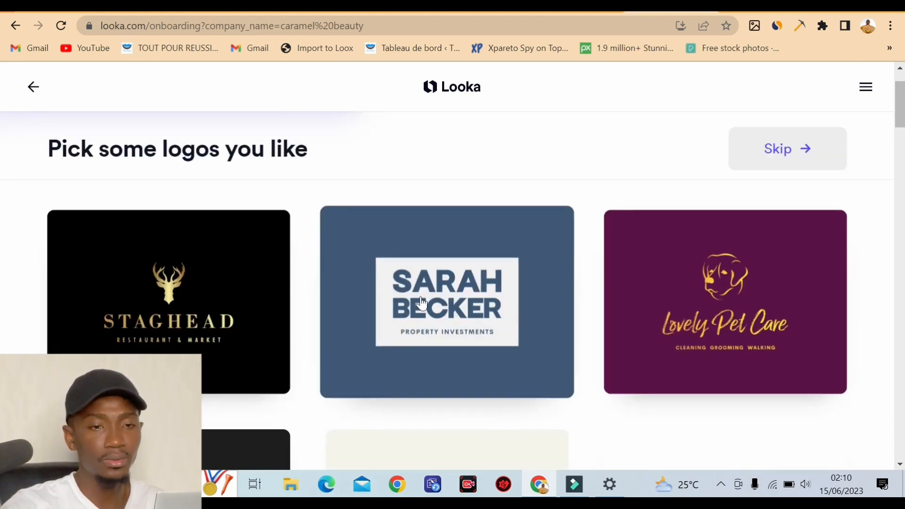
{"action": "scroll", "coordinate": [632, 313], "scroll_direction": "down", "scroll_amount": 15}
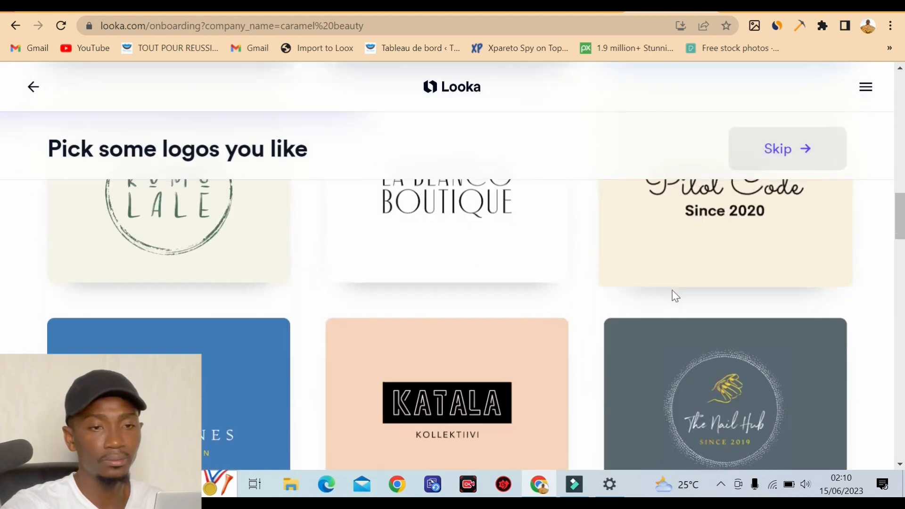
{"action": "scroll", "coordinate": [642, 307], "scroll_direction": "down", "scroll_amount": 15}
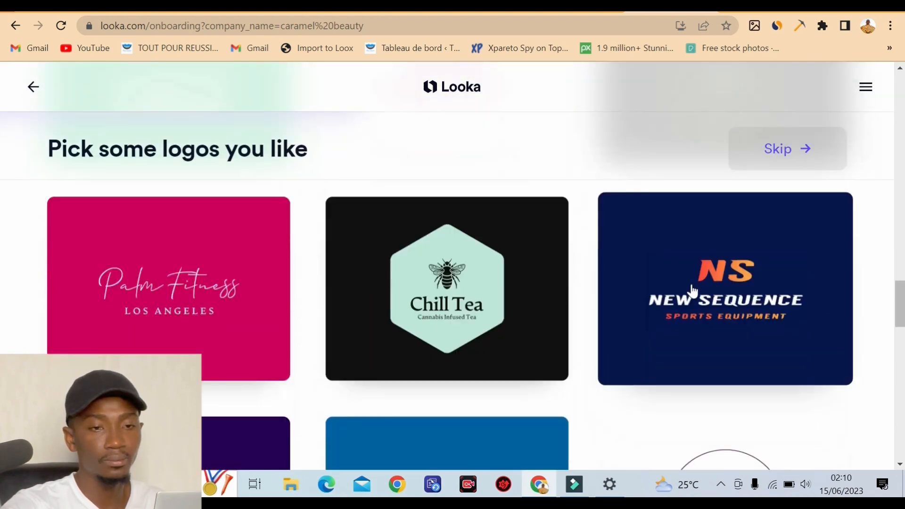
{"action": "scroll", "coordinate": [653, 311], "scroll_direction": "down", "scroll_amount": 10}
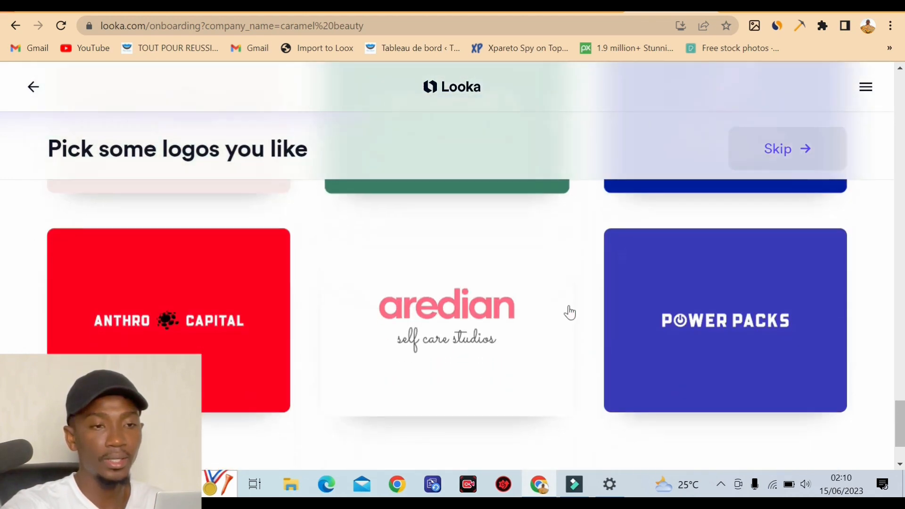
{"action": "scroll", "coordinate": [676, 284], "scroll_direction": "up", "scroll_amount": 5}
{"action": "scroll", "coordinate": [697, 285], "scroll_direction": "up", "scroll_amount": 10}
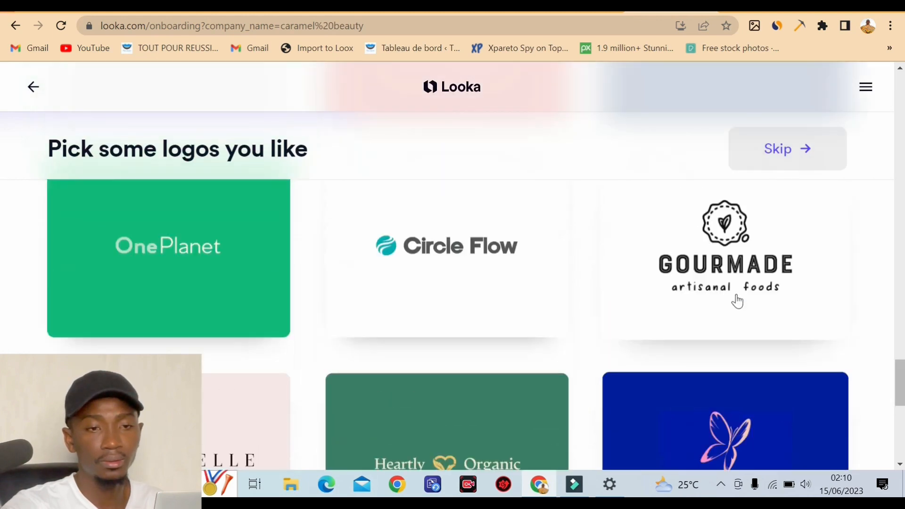
{"action": "scroll", "coordinate": [735, 286], "scroll_direction": "up", "scroll_amount": 15}
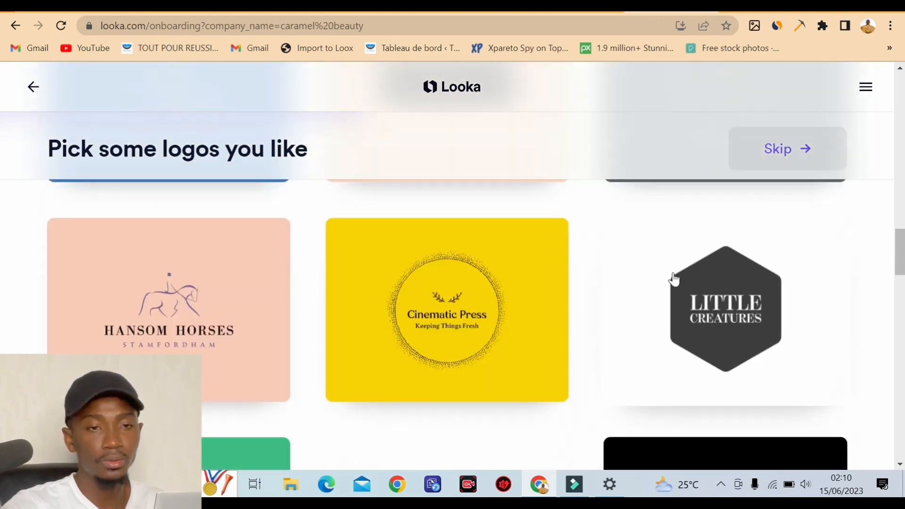
{"action": "scroll", "coordinate": [632, 284], "scroll_direction": "down", "scroll_amount": 6}
{"action": "scroll", "coordinate": [711, 294], "scroll_direction": "down", "scroll_amount": 5}
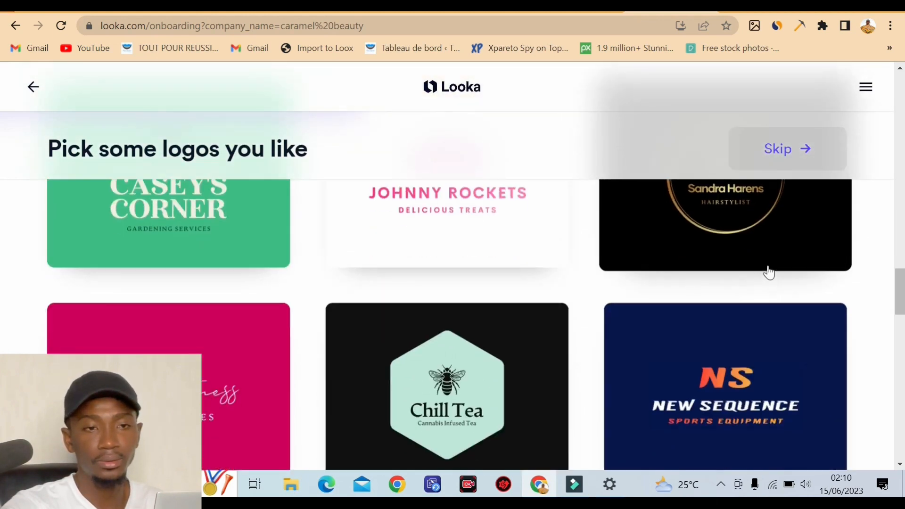
{"action": "scroll", "coordinate": [801, 268], "scroll_direction": "up", "scroll_amount": 6}
{"action": "scroll", "coordinate": [740, 303], "scroll_direction": "down", "scroll_amount": 3}
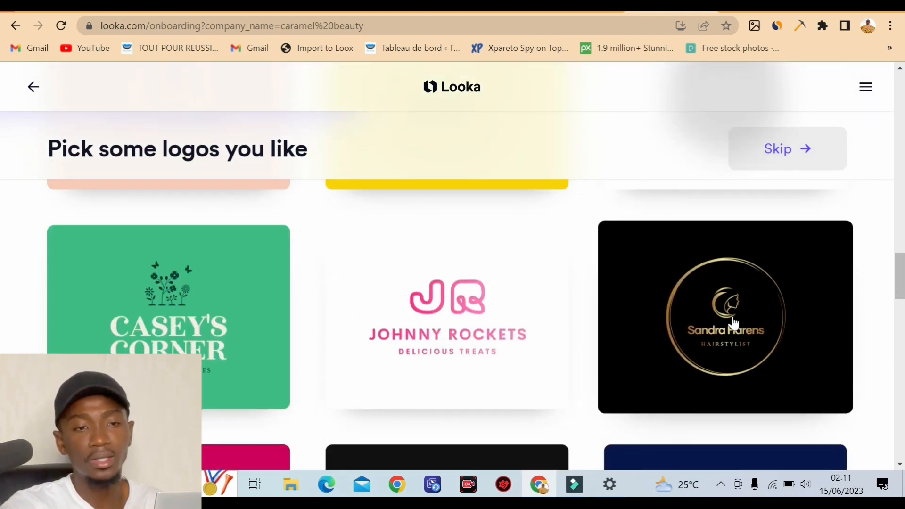
{"action": "left_click", "coordinate": [722, 339]}
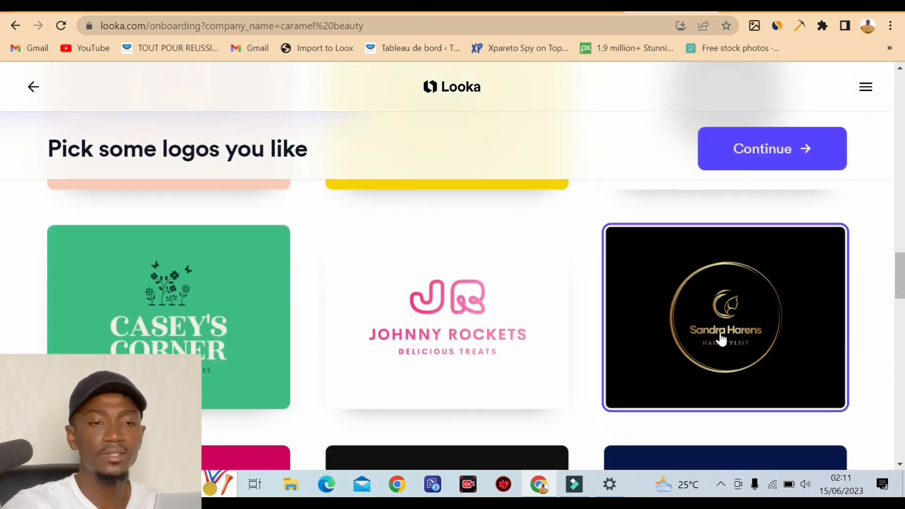
{"action": "left_click", "coordinate": [763, 157]}
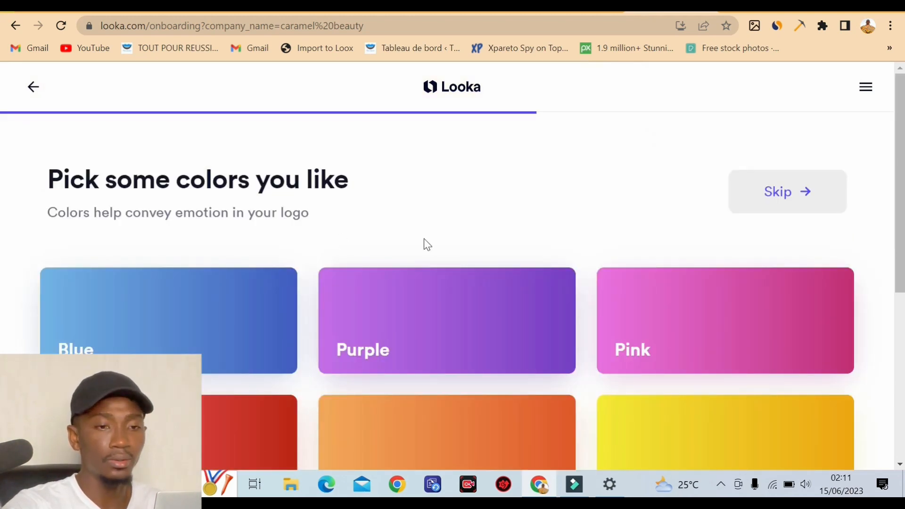
Select Pink as the preferred logo color and continue to the company name page
{"action": "scroll", "coordinate": [424, 245], "scroll_direction": "down", "scroll_amount": 3}
{"action": "scroll", "coordinate": [442, 247], "scroll_direction": "up", "scroll_amount": 3}
{"action": "scroll", "coordinate": [348, 297], "scroll_direction": "down", "scroll_amount": 3}
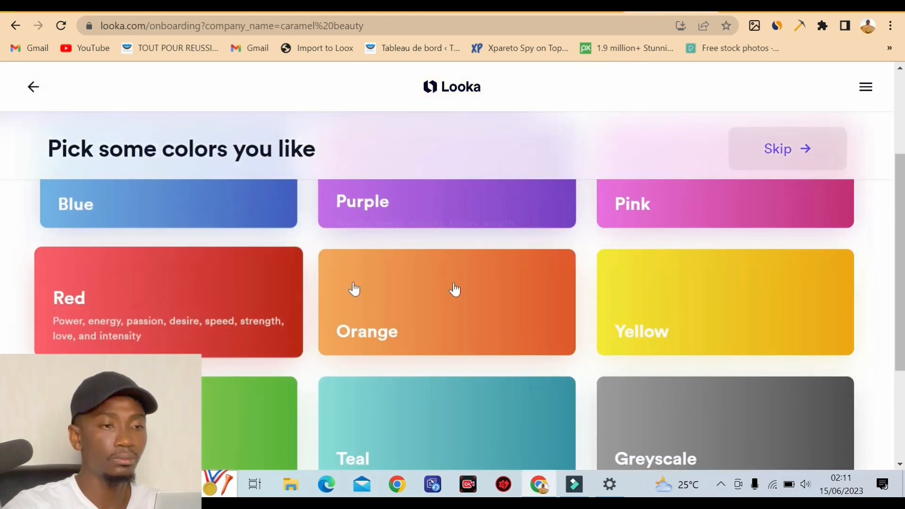
{"action": "scroll", "coordinate": [691, 269], "scroll_direction": "up", "scroll_amount": 3}
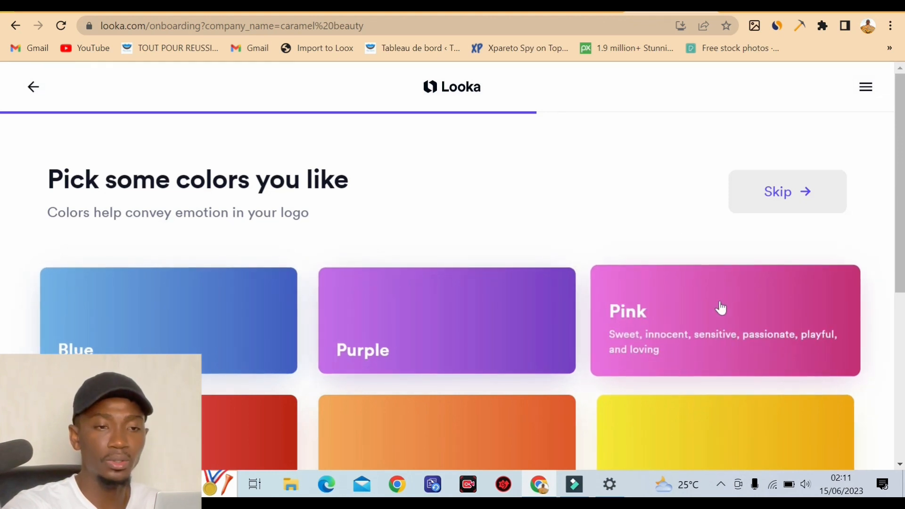
{"action": "left_click", "coordinate": [719, 304]}
{"action": "scroll", "coordinate": [719, 258], "scroll_direction": "down", "scroll_amount": 2}
{"action": "scroll", "coordinate": [754, 226], "scroll_direction": "up", "scroll_amount": 2}
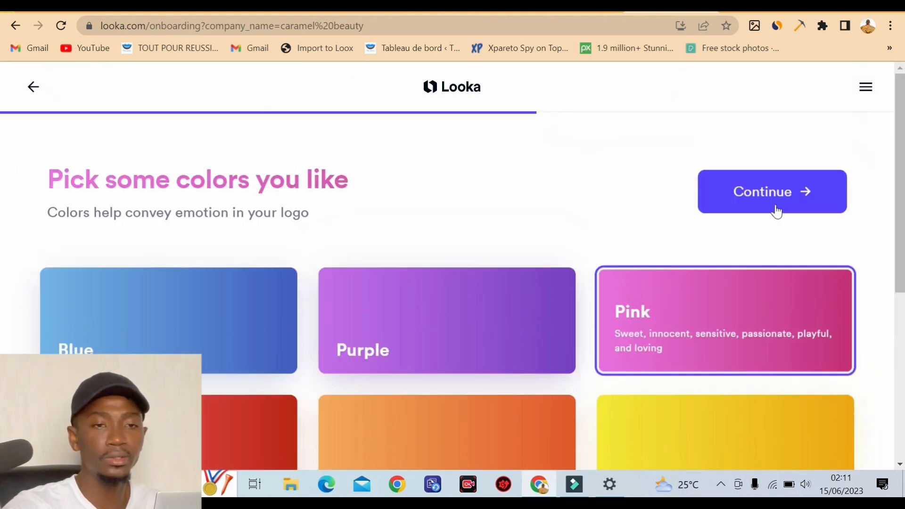
{"action": "left_click", "coordinate": [769, 195]}
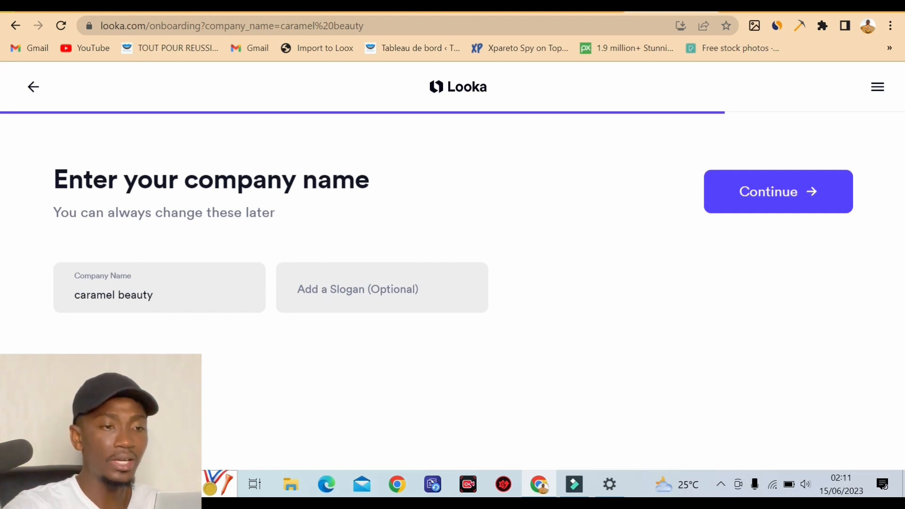
Add the slogan "le vrai sourire" to the company name and continue to the symbol types page
{"action": "left_click", "coordinate": [352, 289]}
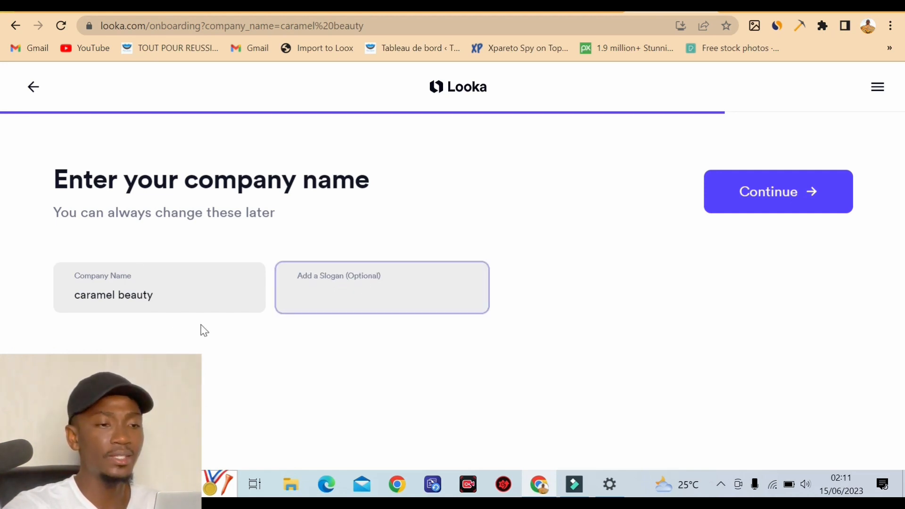
{"action": "left_click", "coordinate": [639, 310]}
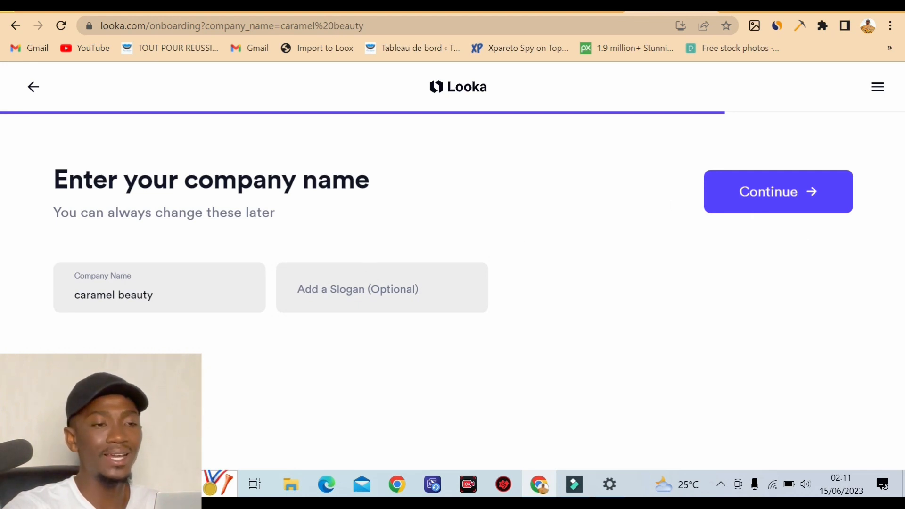
{"action": "left_click", "coordinate": [392, 295]}
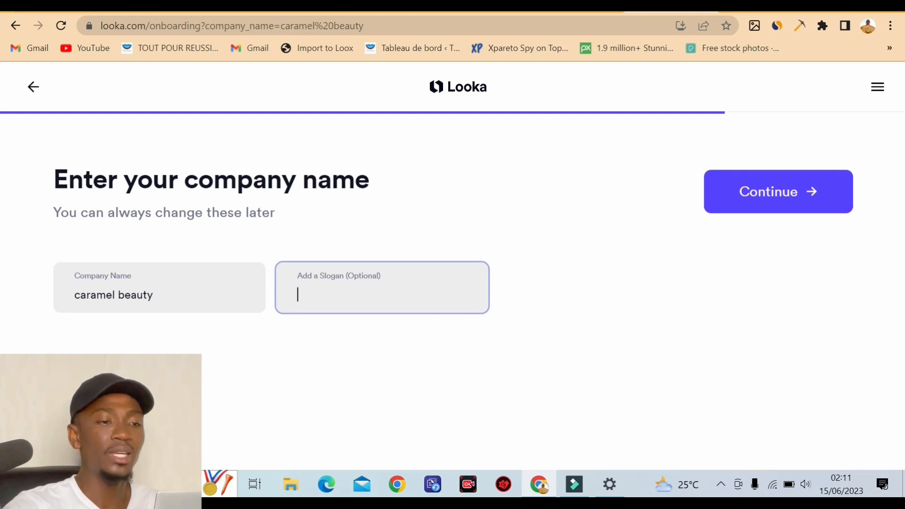
{"action": "type", "text": "le v"}
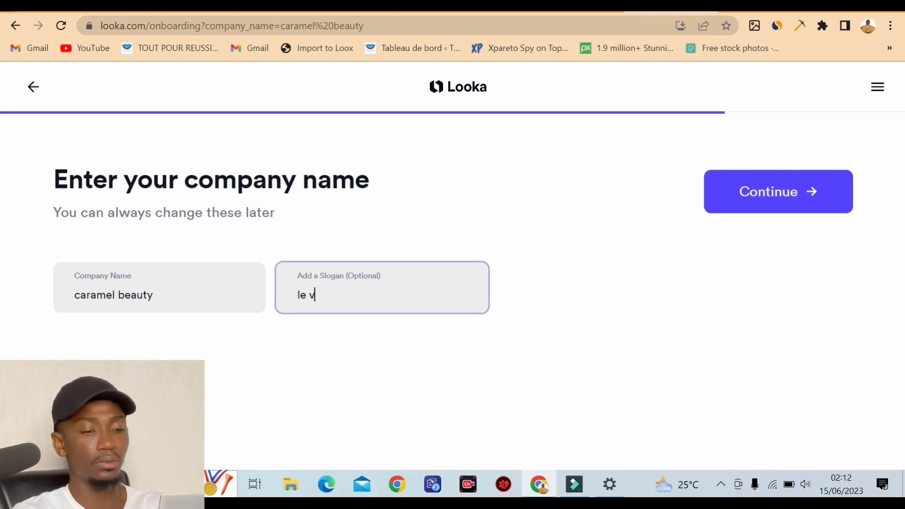
{"action": "type", "text": "rai sourire"}
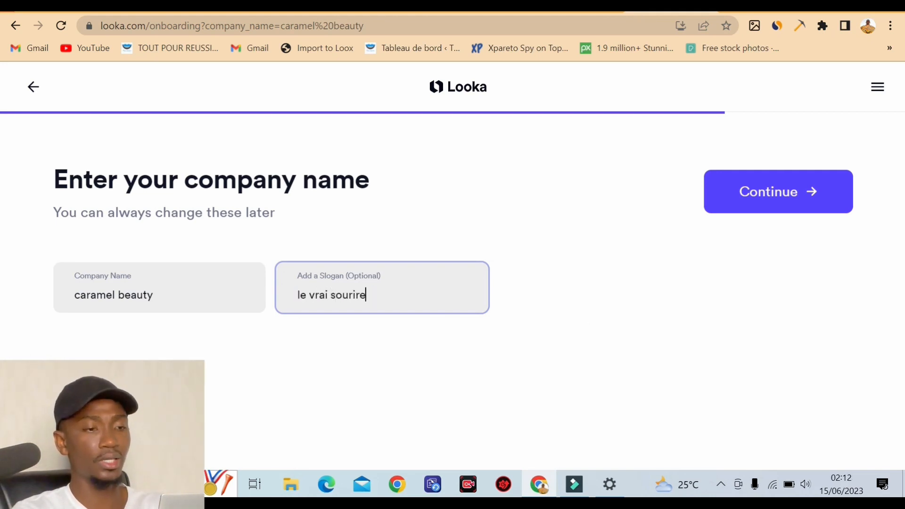
{"action": "left_click", "coordinate": [689, 245]}
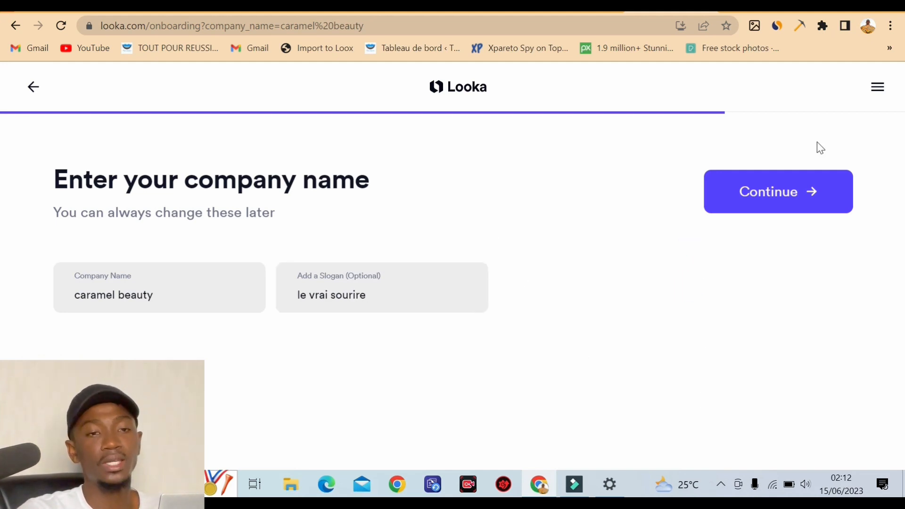
{"action": "left_click", "coordinate": [754, 191]}
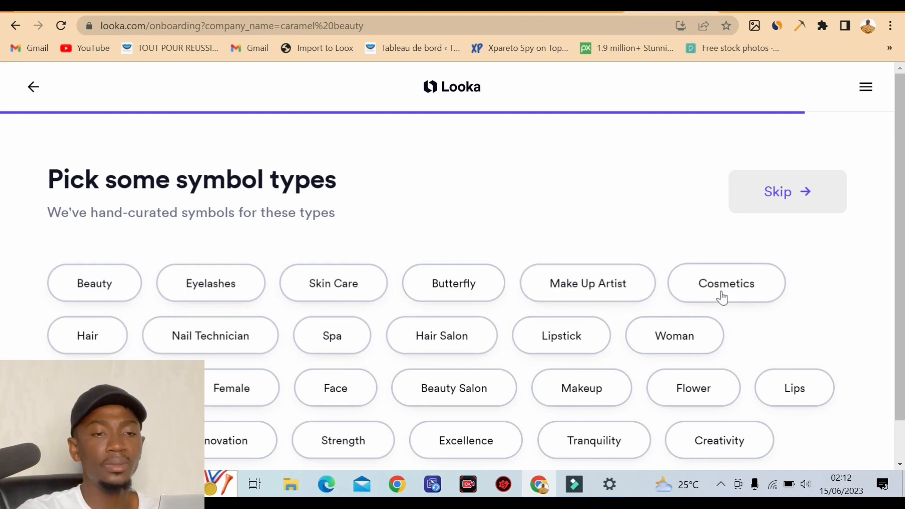
Pick Makeup as the symbol type and continue to the generated logo designs
{"action": "scroll", "coordinate": [683, 311], "scroll_direction": "down", "scroll_amount": 1}
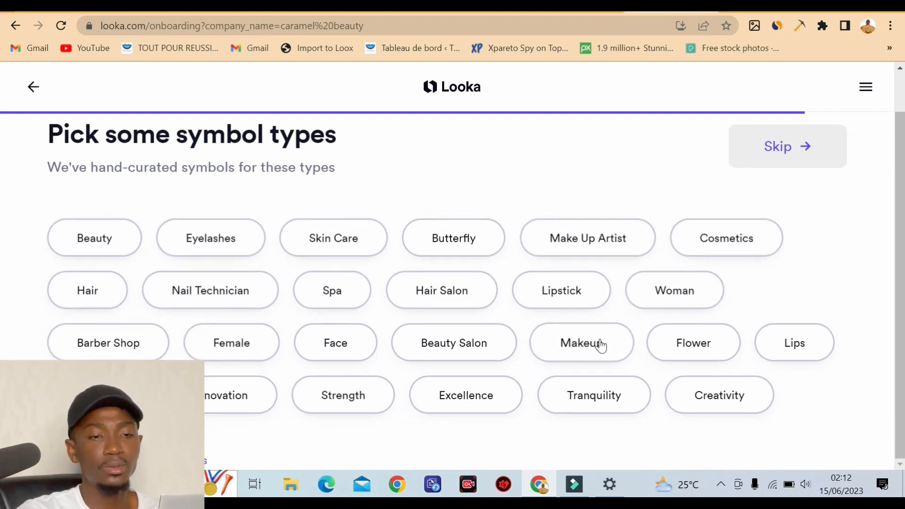
{"action": "left_click", "coordinate": [598, 342]}
{"action": "left_click", "coordinate": [818, 152]}
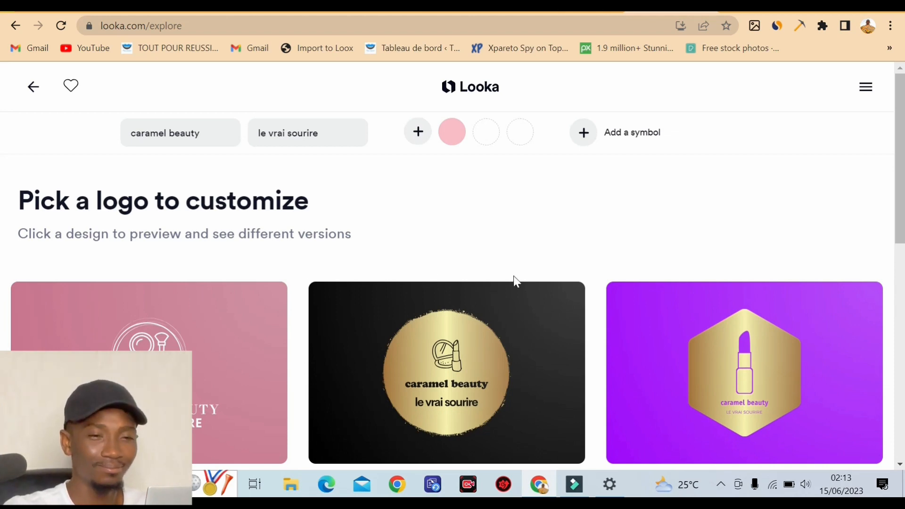
Look through the generated "caramel beauty" logo designs to compare their symbols, fonts and colors
{"action": "scroll", "coordinate": [532, 264], "scroll_direction": "down", "scroll_amount": 4}
{"action": "scroll", "coordinate": [344, 289], "scroll_direction": "up", "scroll_amount": 4}
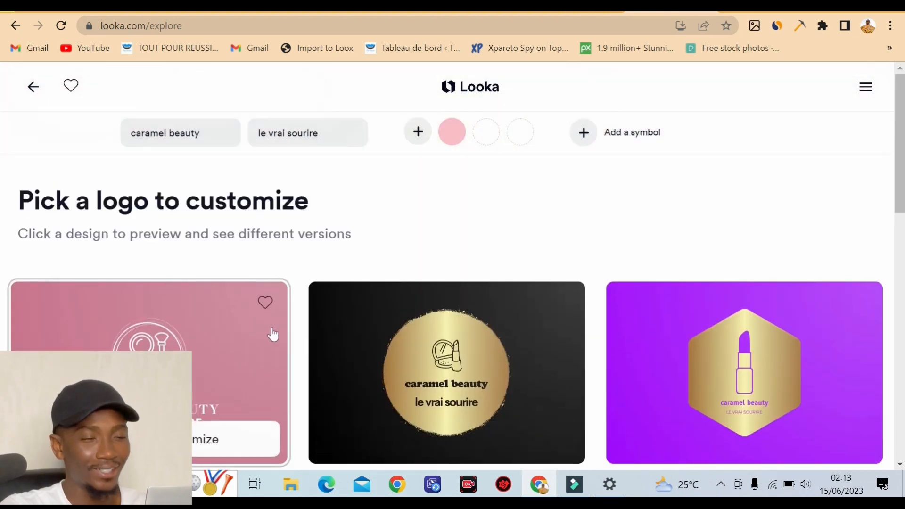
{"action": "scroll", "coordinate": [474, 368], "scroll_direction": "down", "scroll_amount": 3}
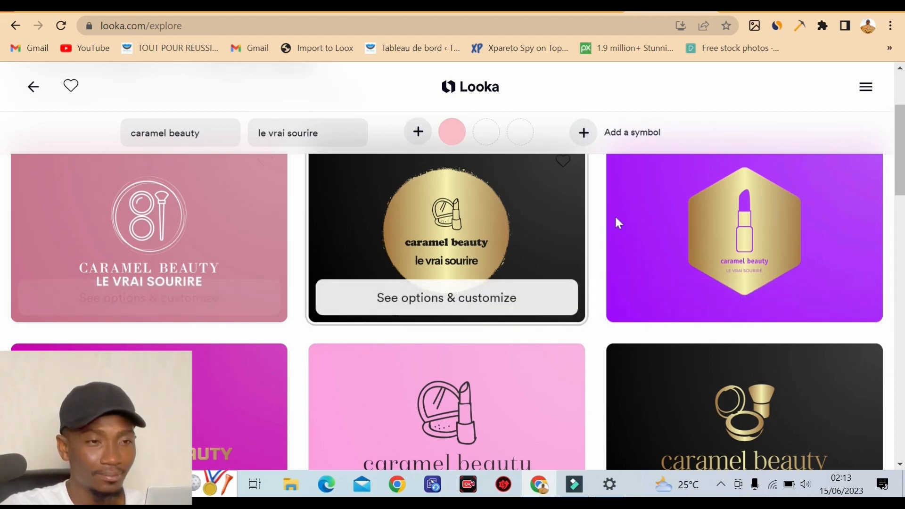
{"action": "scroll", "coordinate": [798, 239], "scroll_direction": "up", "scroll_amount": 1}
{"action": "scroll", "coordinate": [846, 337], "scroll_direction": "down", "scroll_amount": 4}
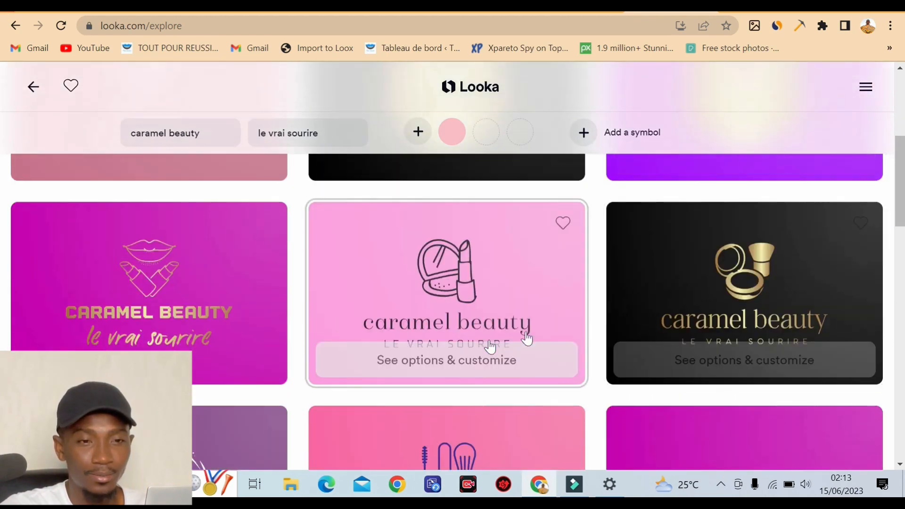
{"action": "scroll", "coordinate": [410, 284], "scroll_direction": "down", "scroll_amount": 6}
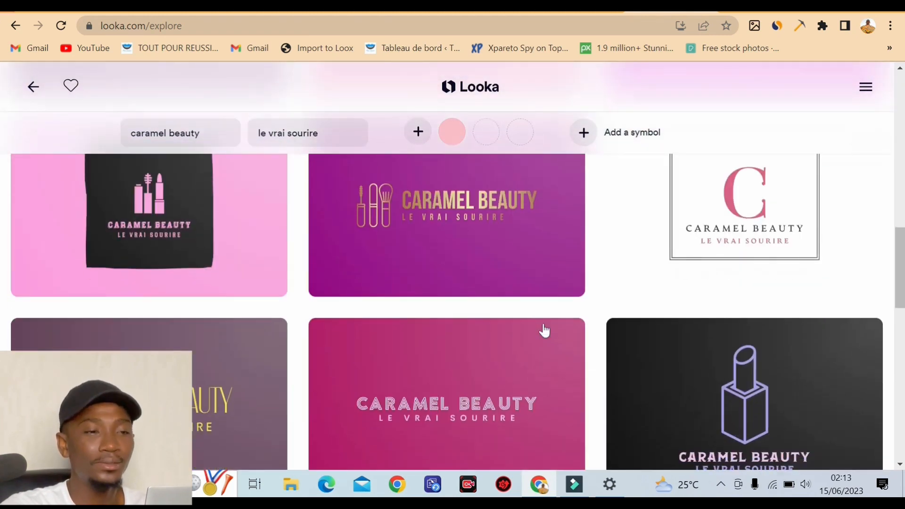
{"action": "scroll", "coordinate": [497, 289], "scroll_direction": "down", "scroll_amount": 2}
{"action": "scroll", "coordinate": [255, 301], "scroll_direction": "up", "scroll_amount": 5}
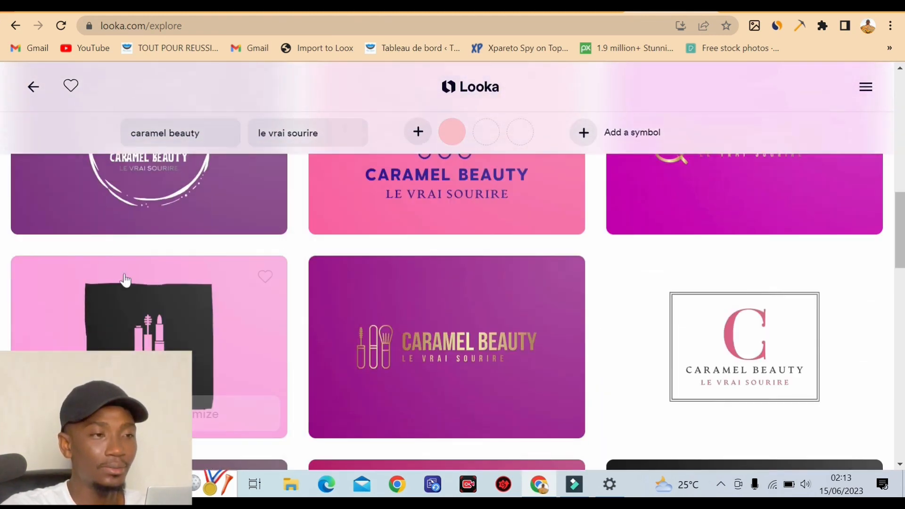
{"action": "scroll", "coordinate": [283, 321], "scroll_direction": "down", "scroll_amount": 3}
{"action": "scroll", "coordinate": [631, 334], "scroll_direction": "down", "scroll_amount": 10}
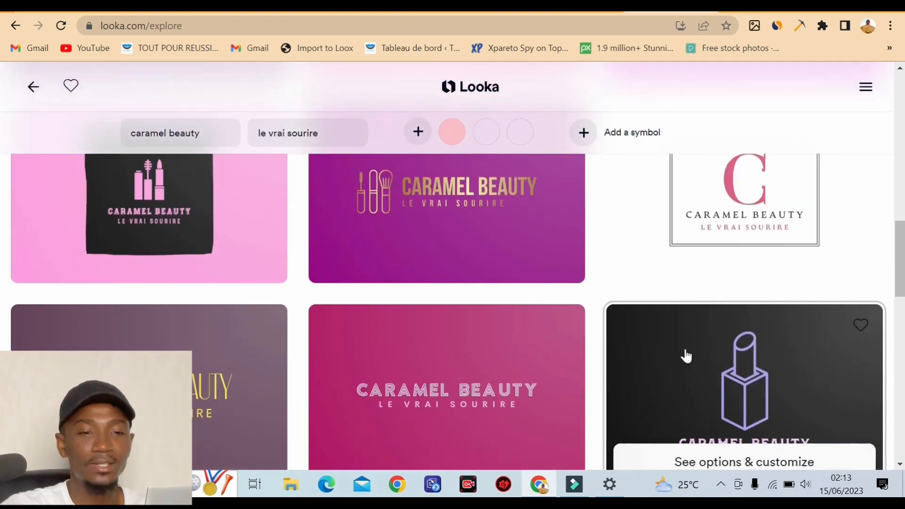
{"action": "scroll", "coordinate": [636, 351], "scroll_direction": "down", "scroll_amount": 3}
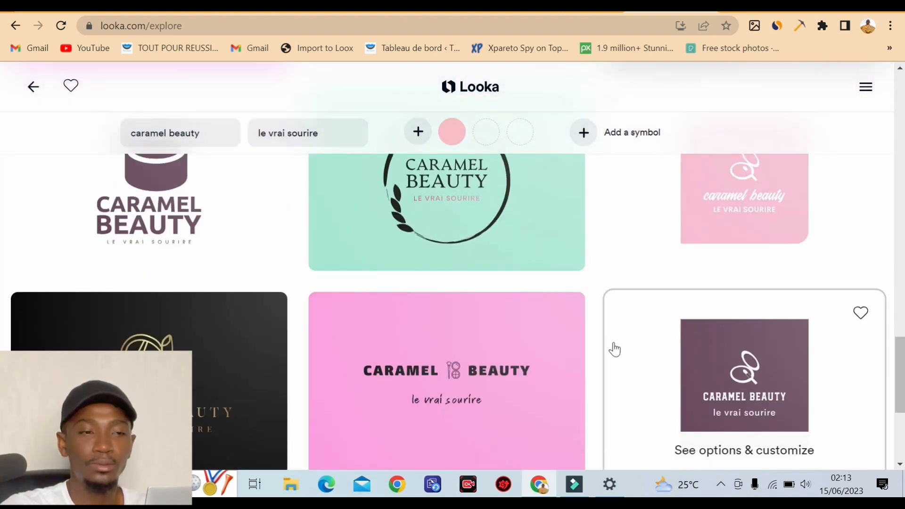
{"action": "scroll", "coordinate": [532, 325], "scroll_direction": "down", "scroll_amount": 5}
{"action": "scroll", "coordinate": [533, 293], "scroll_direction": "up", "scroll_amount": 5}
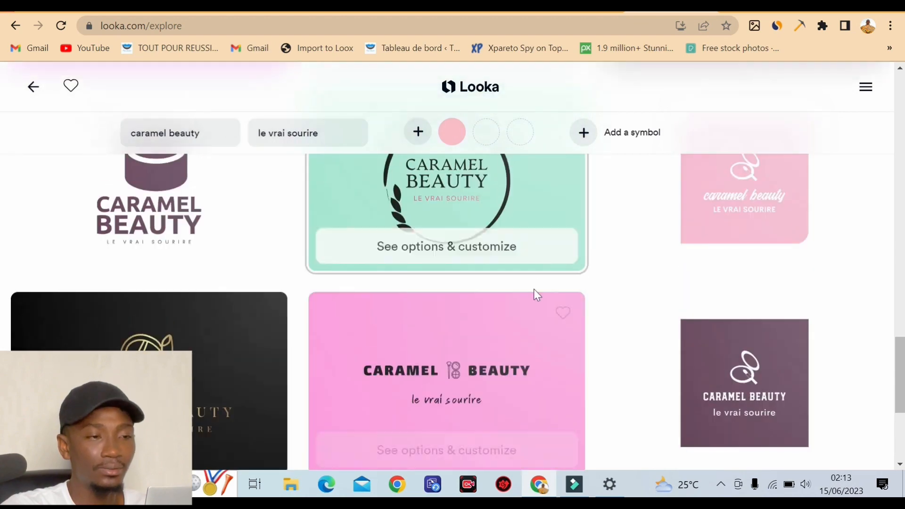
{"action": "scroll", "coordinate": [505, 313], "scroll_direction": "down", "scroll_amount": 5}
{"action": "scroll", "coordinate": [570, 340], "scroll_direction": "up", "scroll_amount": 4}
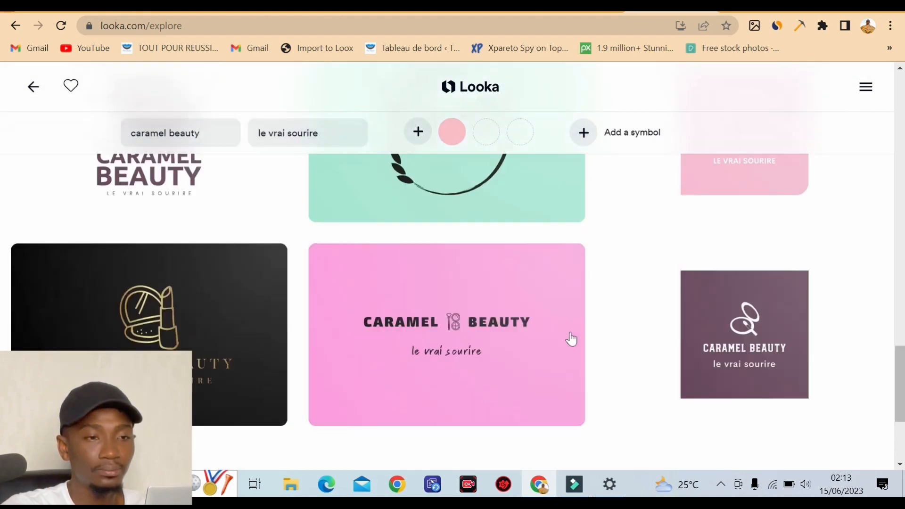
{"action": "scroll", "coordinate": [636, 332], "scroll_direction": "down", "scroll_amount": 1}
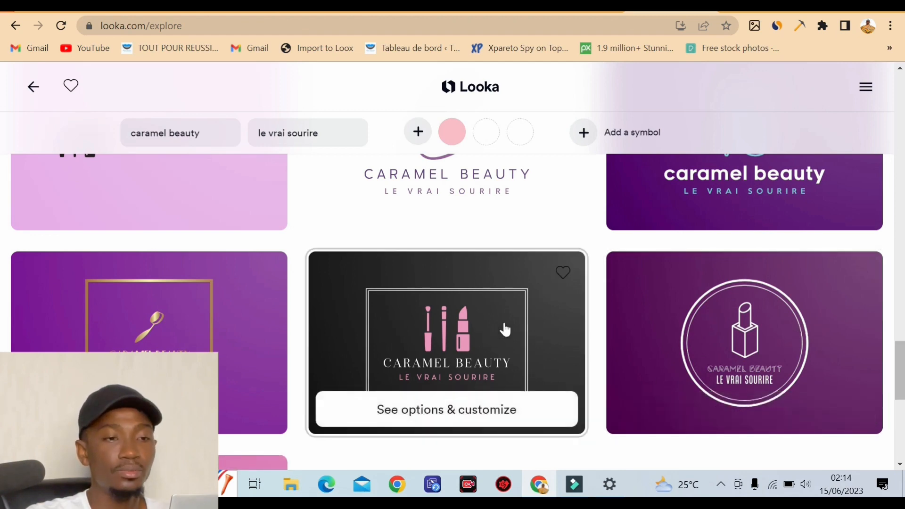
{"action": "scroll", "coordinate": [505, 330], "scroll_direction": "down", "scroll_amount": 5}
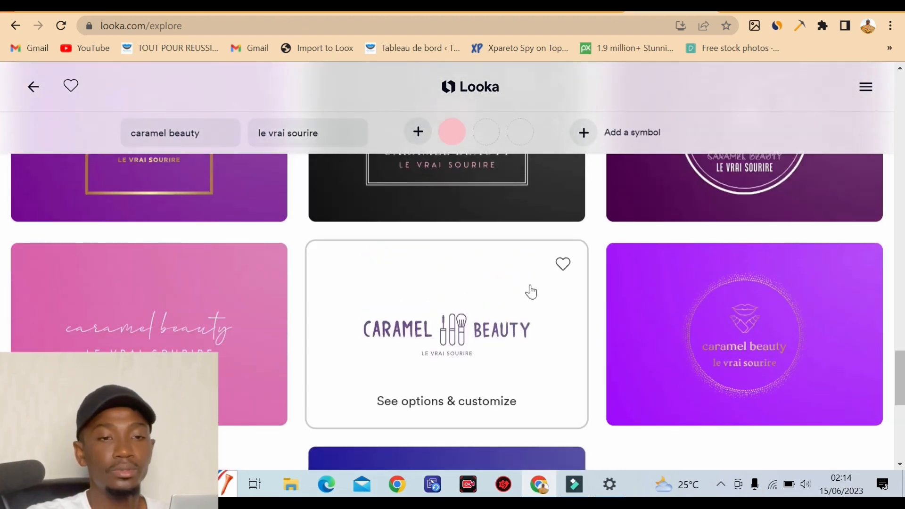
{"action": "scroll", "coordinate": [525, 299], "scroll_direction": "down", "scroll_amount": 8}
{"action": "scroll", "coordinate": [520, 307], "scroll_direction": "up", "scroll_amount": 8}
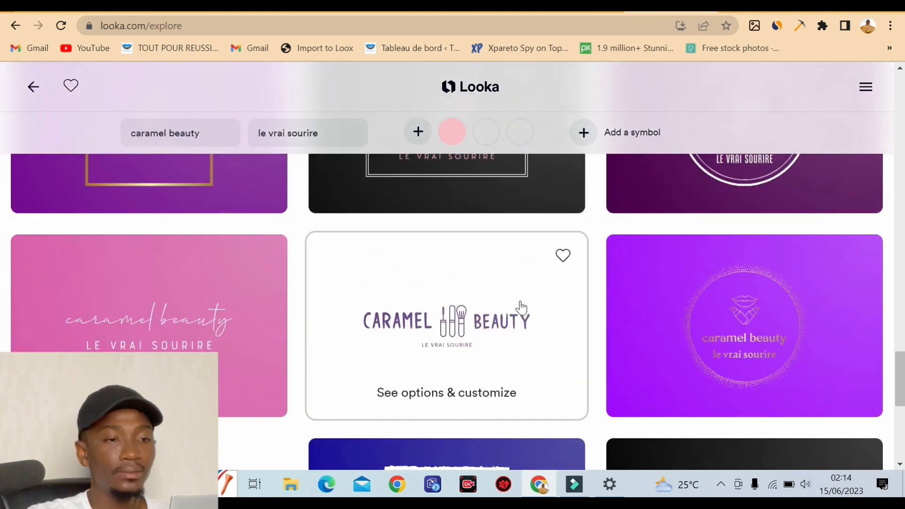
{"action": "scroll", "coordinate": [518, 307], "scroll_direction": "up", "scroll_amount": 7}
{"action": "scroll", "coordinate": [469, 331], "scroll_direction": "down", "scroll_amount": 3}
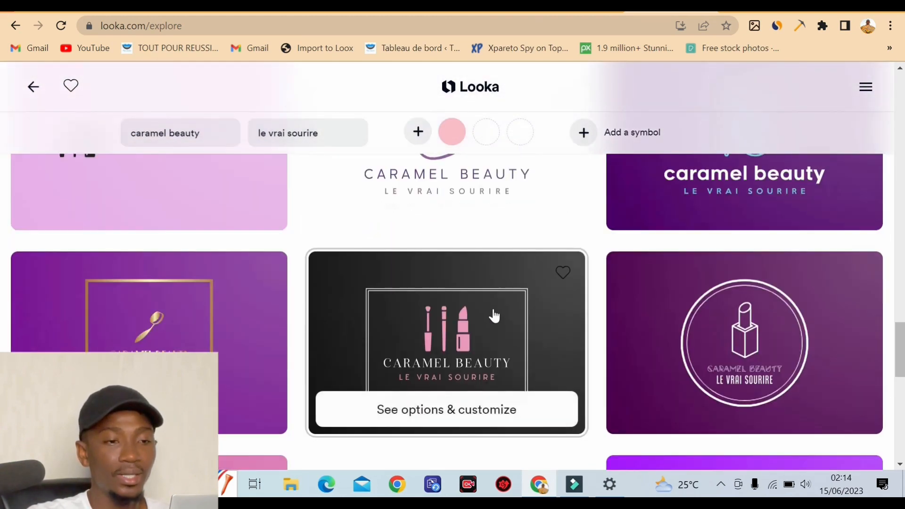
{"action": "scroll", "coordinate": [620, 297], "scroll_direction": "down", "scroll_amount": 10}
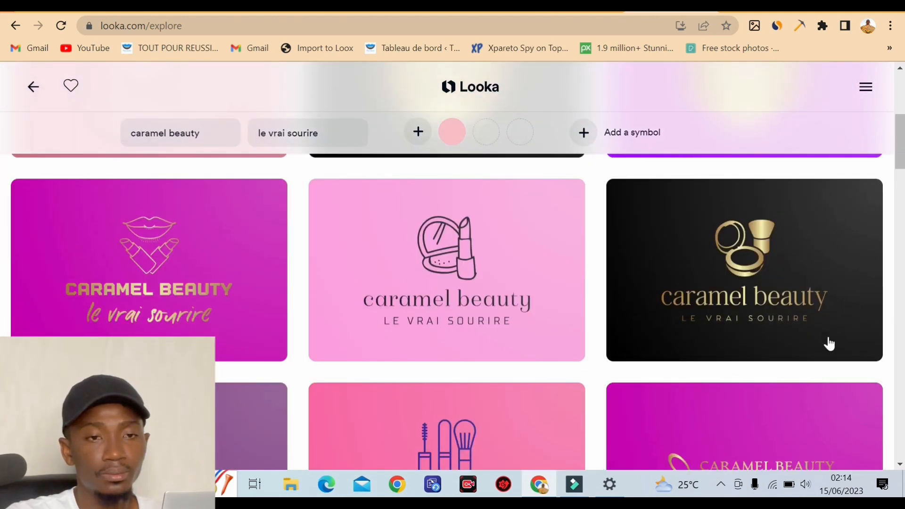
{"action": "scroll", "coordinate": [736, 304], "scroll_direction": "down", "scroll_amount": 10}
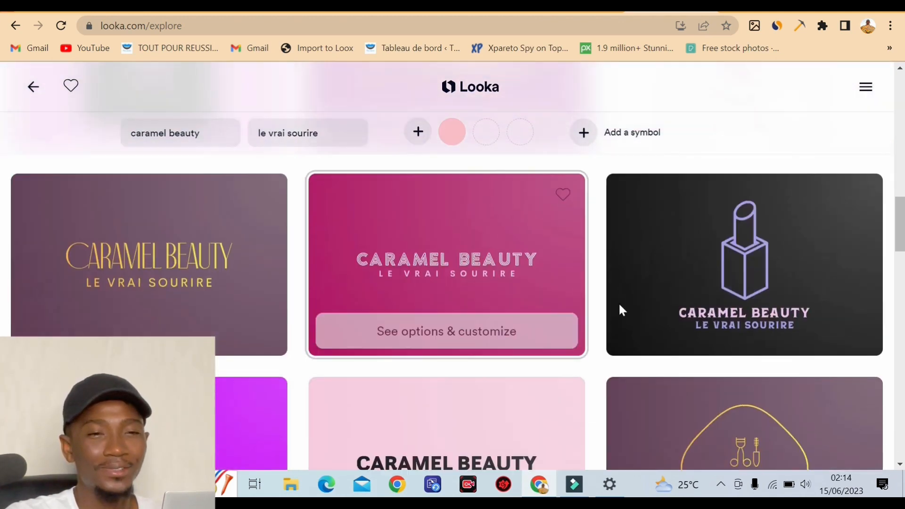
{"action": "scroll", "coordinate": [783, 297], "scroll_direction": "up", "scroll_amount": 7}
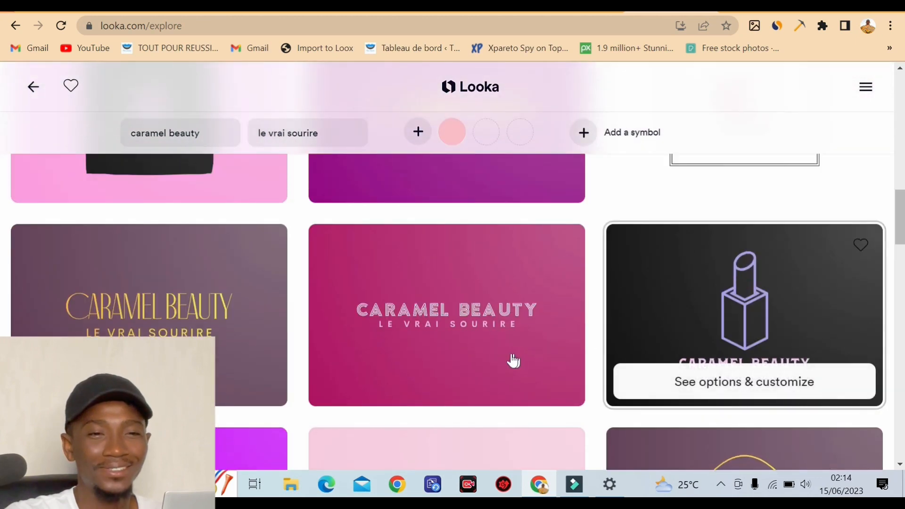
{"action": "scroll", "coordinate": [511, 359], "scroll_direction": "down", "scroll_amount": 12}
{"action": "scroll", "coordinate": [622, 313], "scroll_direction": "down", "scroll_amount": 7}
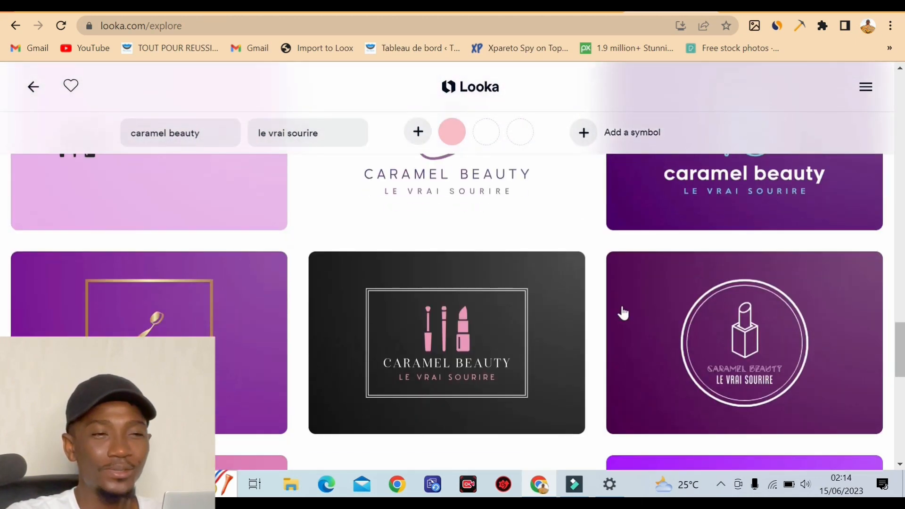
{"action": "scroll", "coordinate": [592, 334], "scroll_direction": "down", "scroll_amount": 3}
{"action": "scroll", "coordinate": [593, 336], "scroll_direction": "down", "scroll_amount": 10}
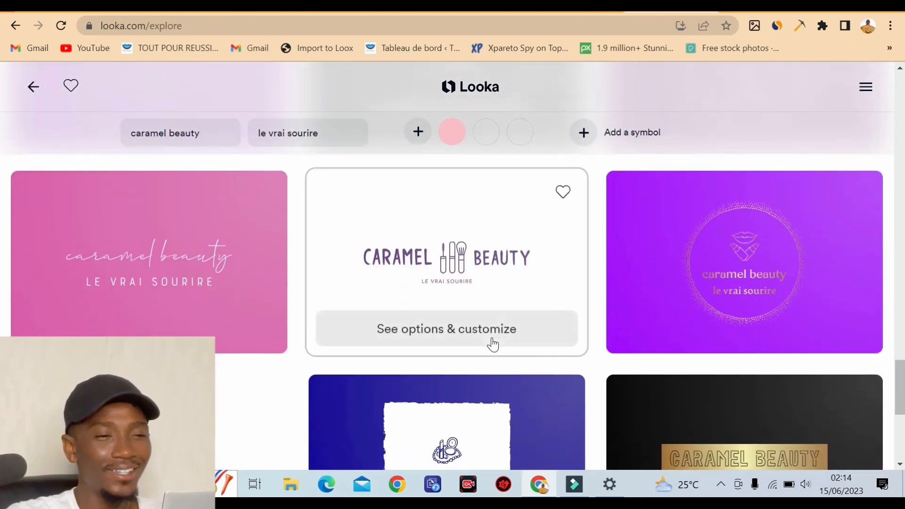
{"action": "scroll", "coordinate": [621, 312], "scroll_direction": "up", "scroll_amount": 5}
{"action": "scroll", "coordinate": [621, 312], "scroll_direction": "up", "scroll_amount": 13}
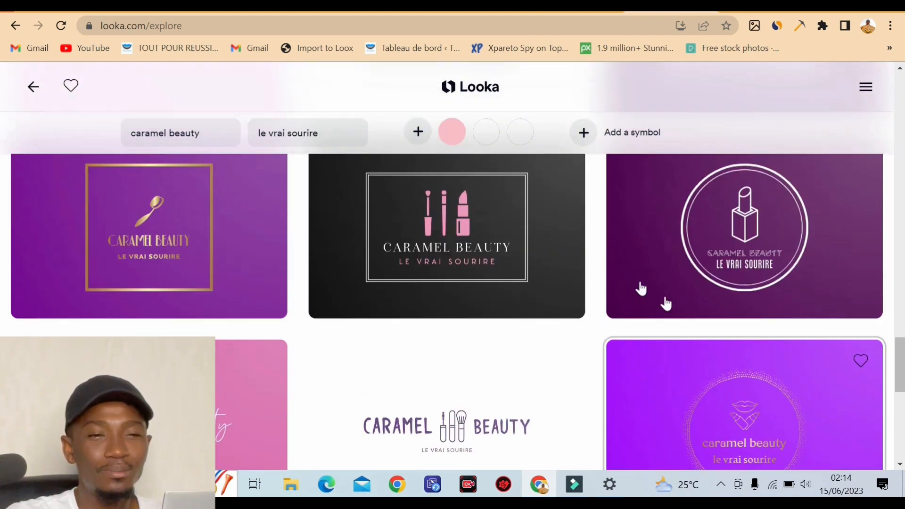
{"action": "scroll", "coordinate": [658, 265], "scroll_direction": "up", "scroll_amount": 11}
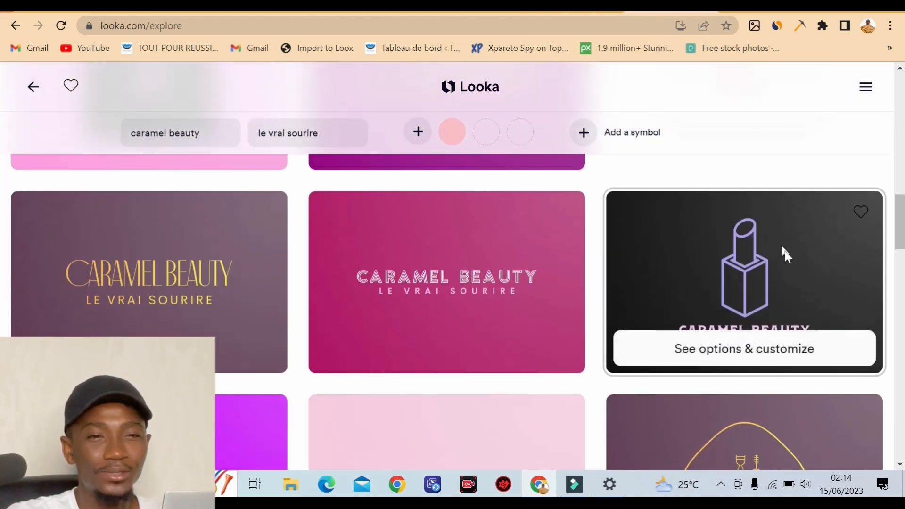
{"action": "scroll", "coordinate": [784, 255], "scroll_direction": "down", "scroll_amount": 5}
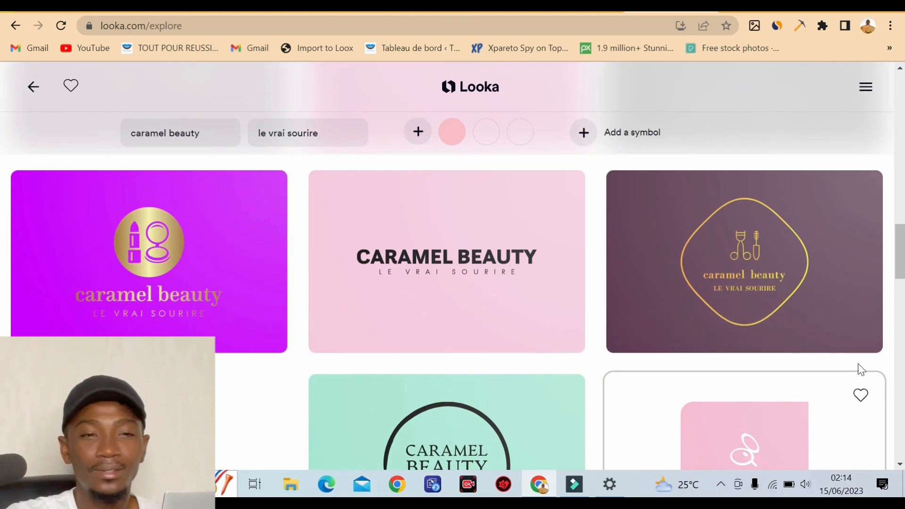
{"action": "scroll", "coordinate": [776, 262], "scroll_direction": "down", "scroll_amount": 6}
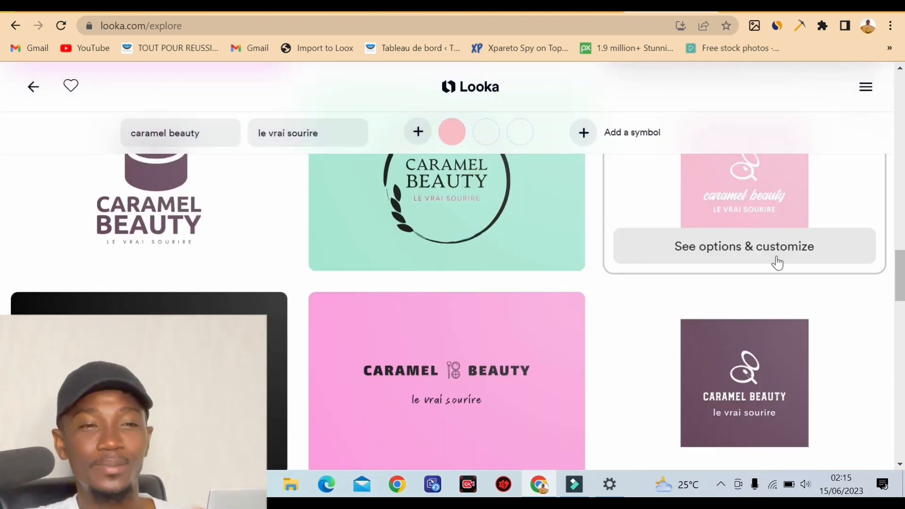
{"action": "scroll", "coordinate": [770, 274], "scroll_direction": "up", "scroll_amount": 2}
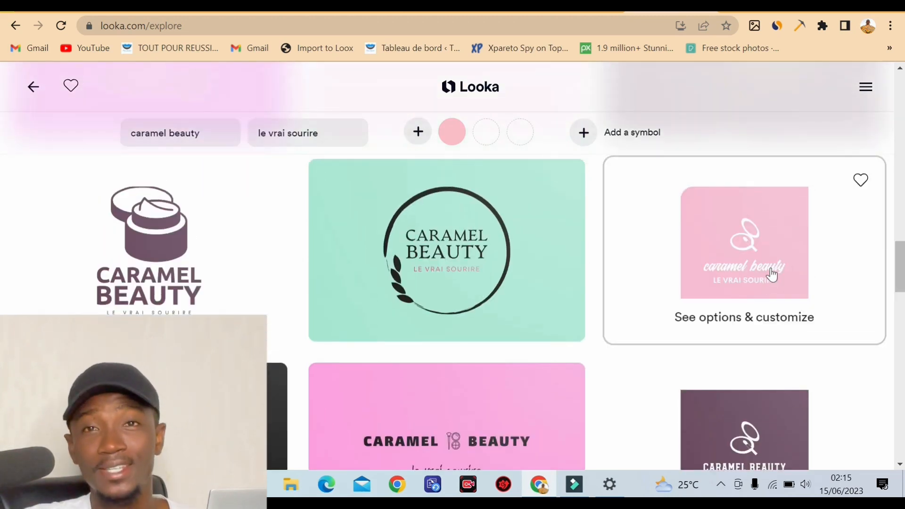
Open the magenta logo with the gold mirror symbol beside the name for customizing and show its suggested design options
{"action": "scroll", "coordinate": [806, 370], "scroll_direction": "up", "scroll_amount": 8}
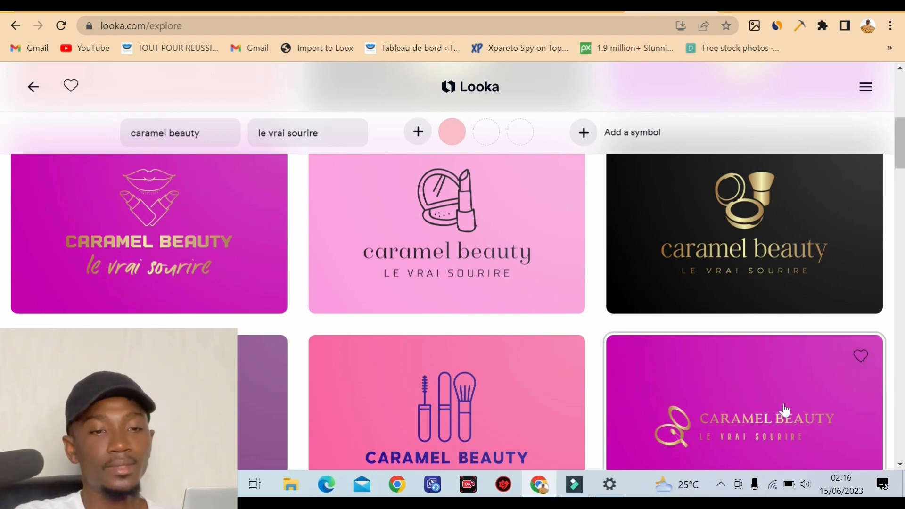
{"action": "scroll", "coordinate": [786, 358], "scroll_direction": "down", "scroll_amount": 3}
{"action": "left_click", "coordinate": [796, 292]}
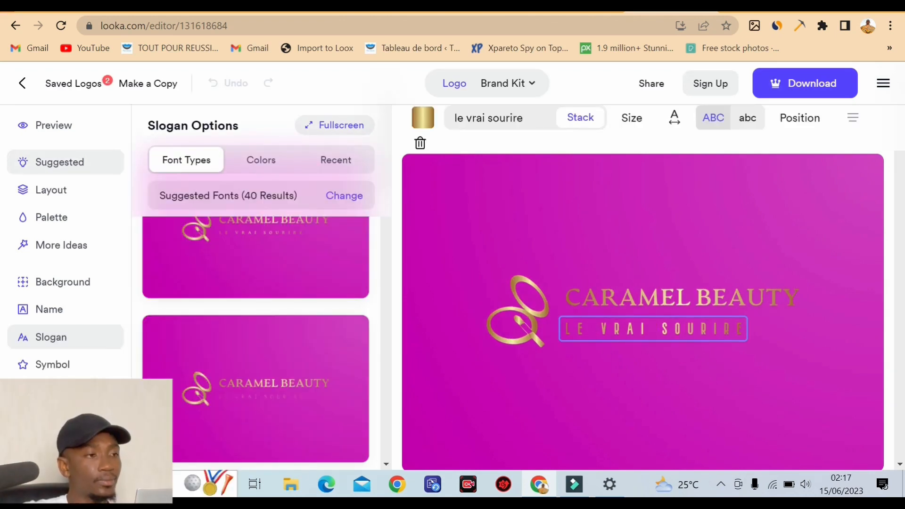
{"action": "left_click", "coordinate": [61, 161]}
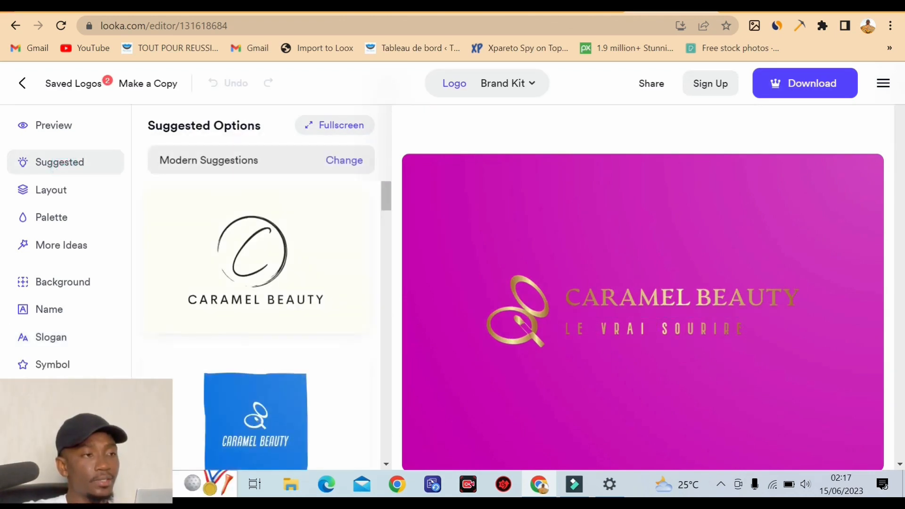
Review the modern design suggestions and select the logo's mirror symbol to show its symbol options
{"action": "scroll", "coordinate": [241, 282], "scroll_direction": "down", "scroll_amount": 4}
{"action": "scroll", "coordinate": [242, 281], "scroll_direction": "down", "scroll_amount": 8}
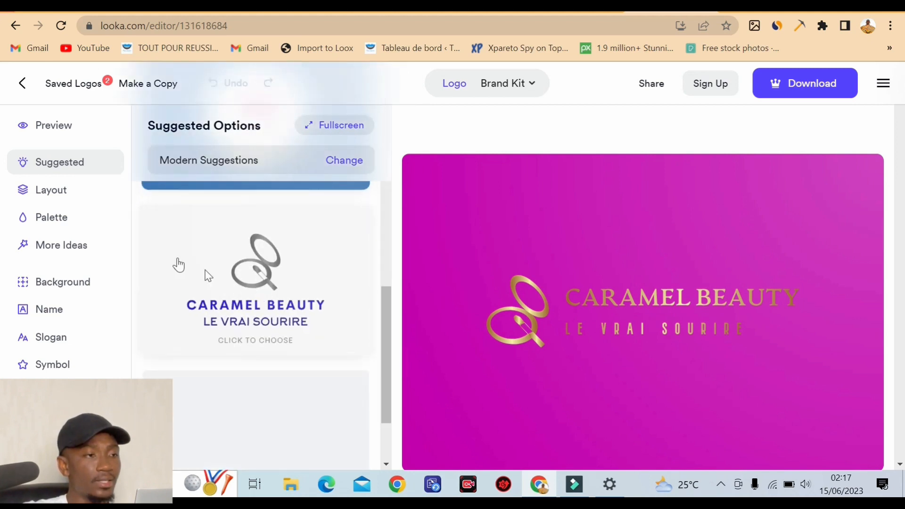
{"action": "scroll", "coordinate": [178, 262], "scroll_direction": "up", "scroll_amount": 6}
{"action": "left_click", "coordinate": [543, 304]}
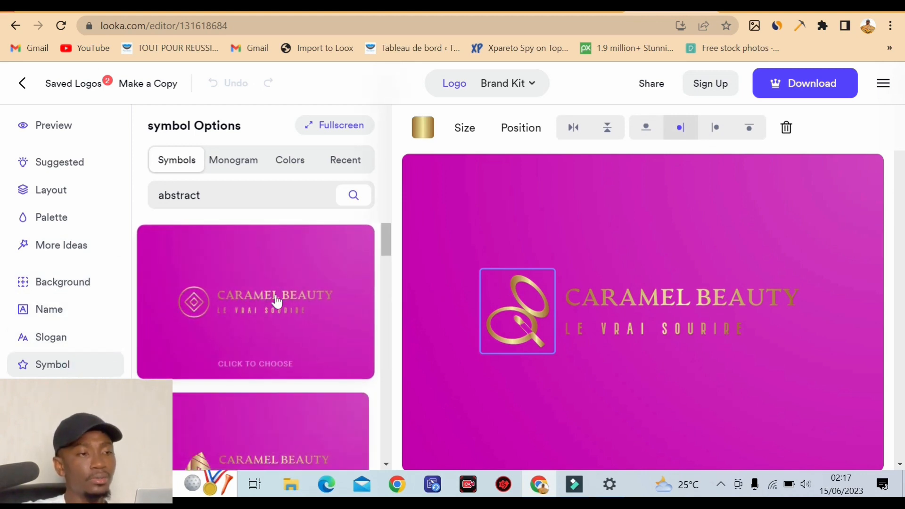
Try the striped triangle, circled diamond and four-loop abstract symbols on the logo, and undo these symbol changes
{"action": "scroll", "coordinate": [275, 303], "scroll_direction": "down", "scroll_amount": 3}
{"action": "scroll", "coordinate": [252, 287], "scroll_direction": "up", "scroll_amount": 3}
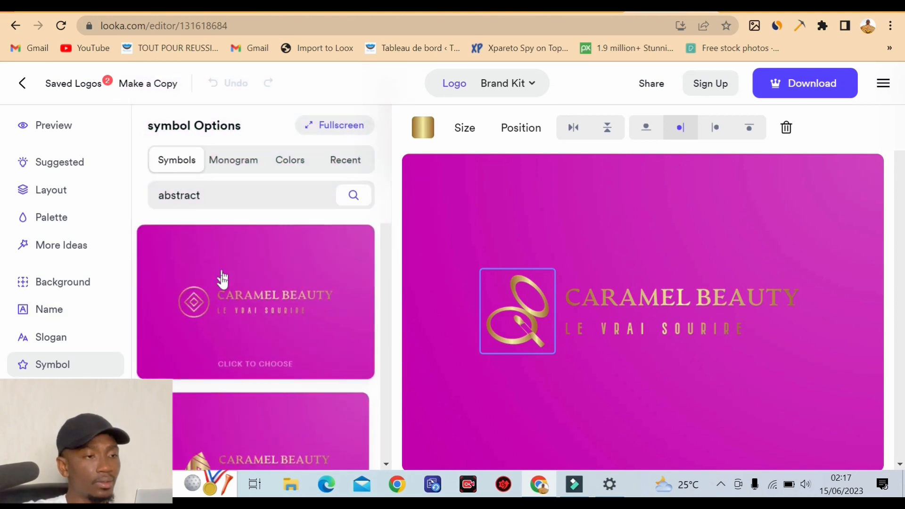
{"action": "scroll", "coordinate": [216, 285], "scroll_direction": "down", "scroll_amount": 5}
{"action": "scroll", "coordinate": [214, 292], "scroll_direction": "down", "scroll_amount": 5}
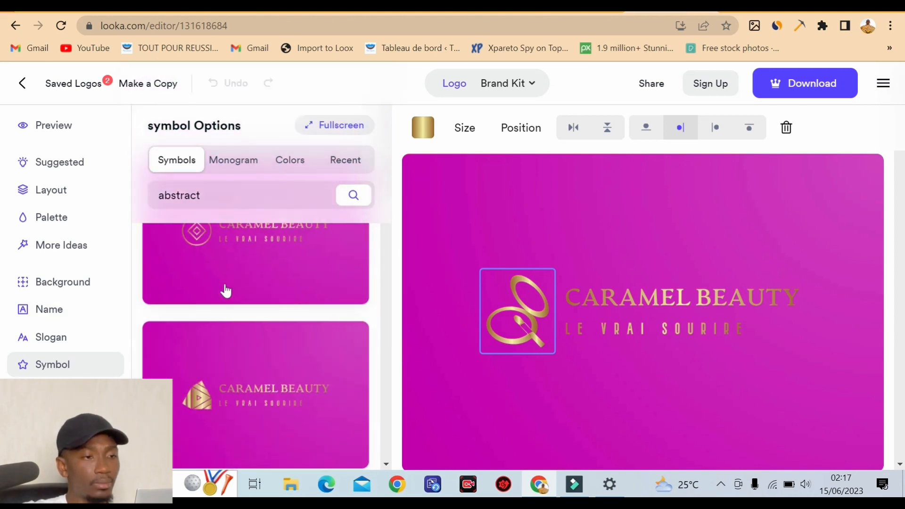
{"action": "left_click", "coordinate": [198, 405]}
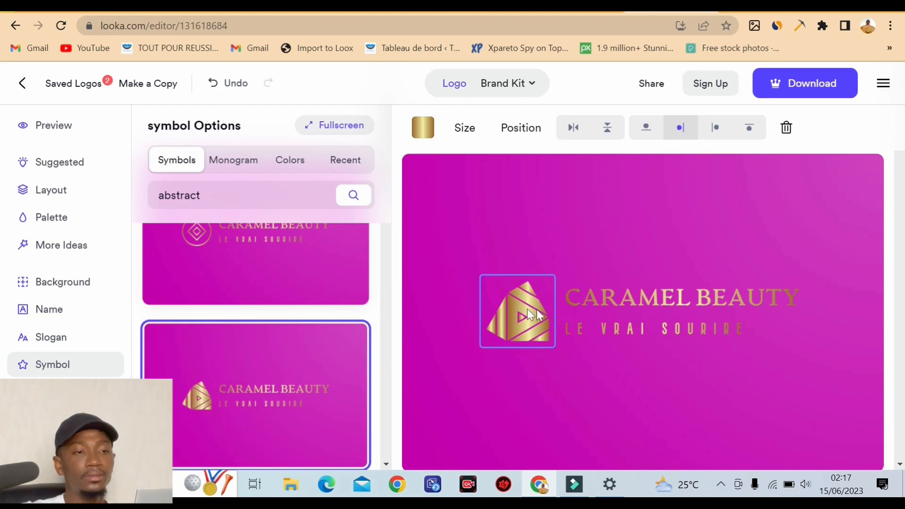
{"action": "scroll", "coordinate": [194, 259], "scroll_direction": "up", "scroll_amount": 2}
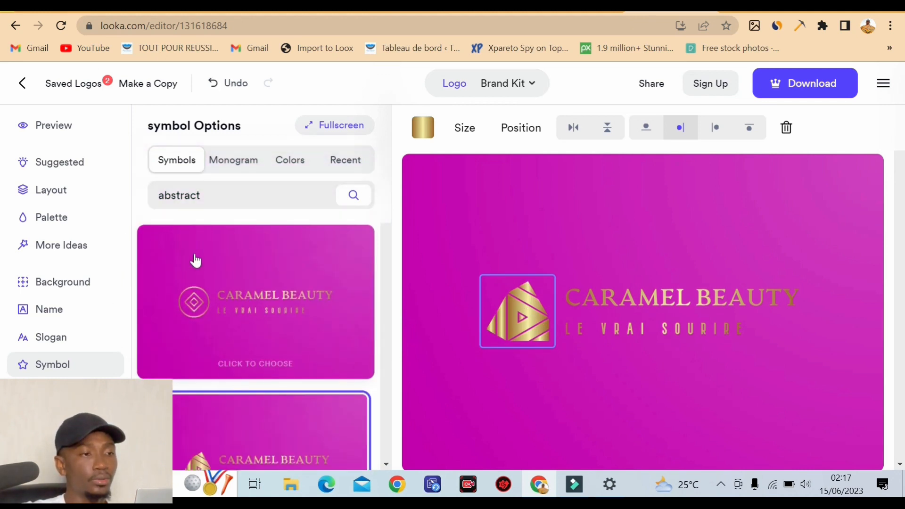
{"action": "left_click", "coordinate": [198, 311]}
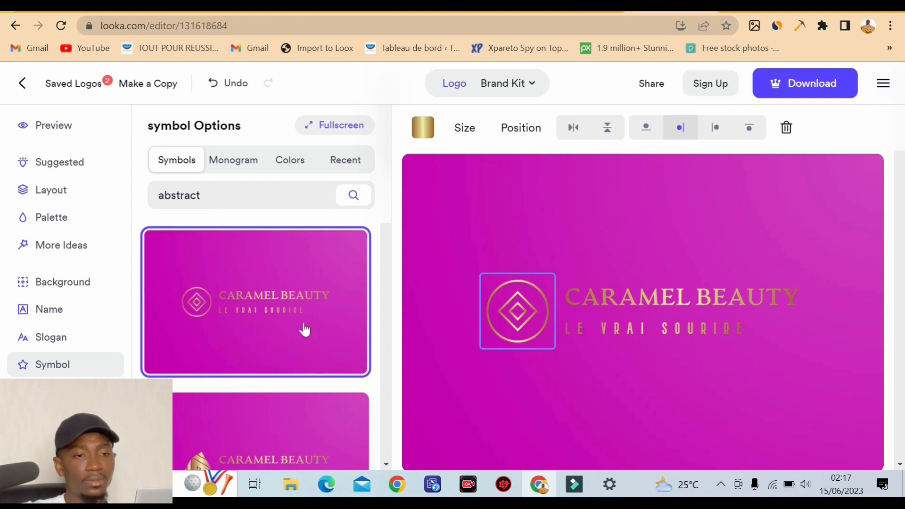
{"action": "scroll", "coordinate": [281, 347], "scroll_direction": "down", "scroll_amount": 5}
{"action": "left_click", "coordinate": [198, 375]}
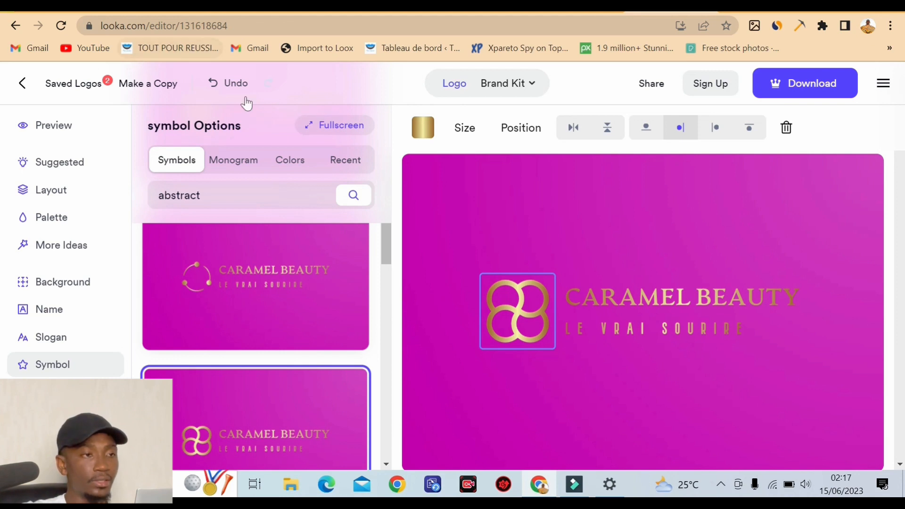
{"action": "left_click", "coordinate": [218, 85]}
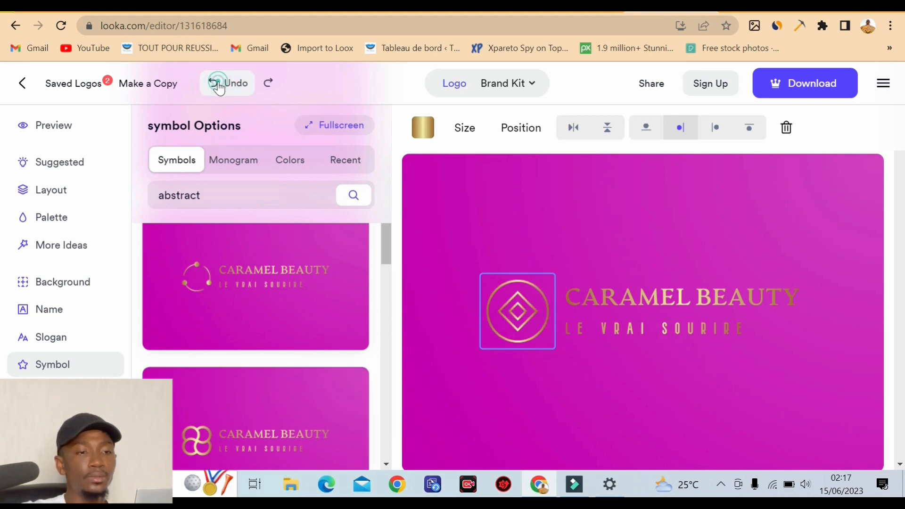
{"action": "left_click", "coordinate": [218, 85]}
{"action": "left_click", "coordinate": [218, 85]}
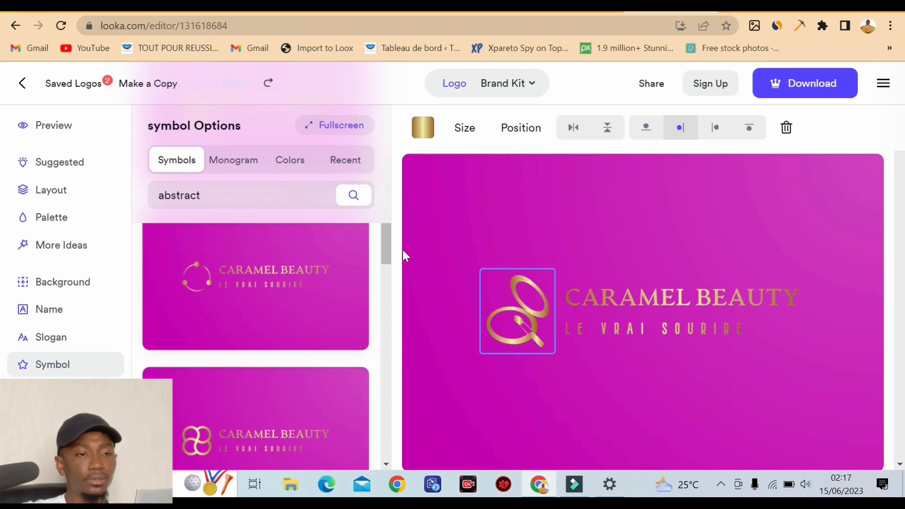
Replace the mirror symbol with the interlaced four-loop knot from the abstract symbols
{"action": "scroll", "coordinate": [194, 323], "scroll_direction": "down", "scroll_amount": 3}
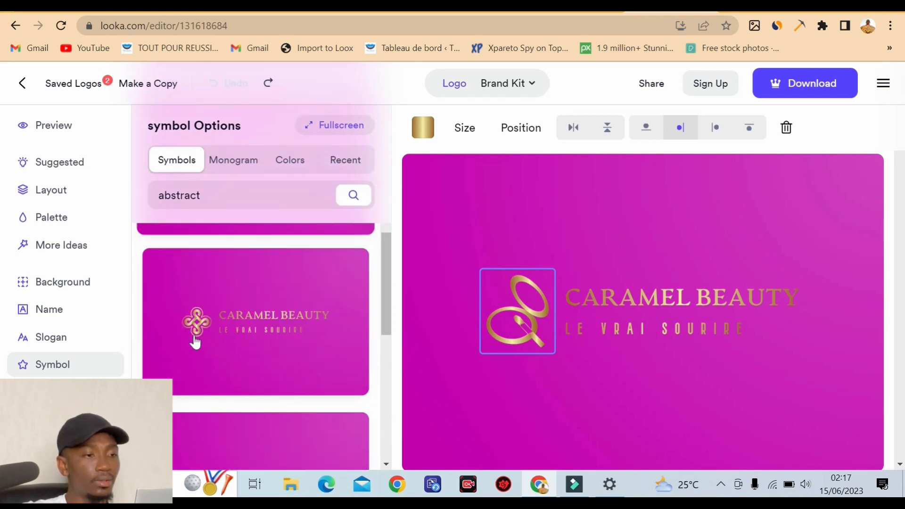
{"action": "left_click", "coordinate": [197, 337]}
{"action": "scroll", "coordinate": [198, 339], "scroll_direction": "down", "scroll_amount": 3}
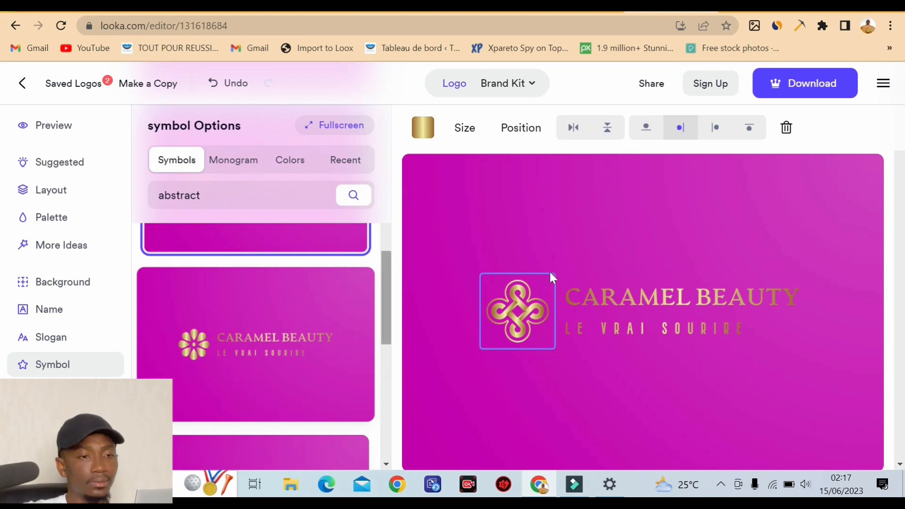
Change the company name in the logo to "caramel stars"
{"action": "left_click", "coordinate": [686, 300]}
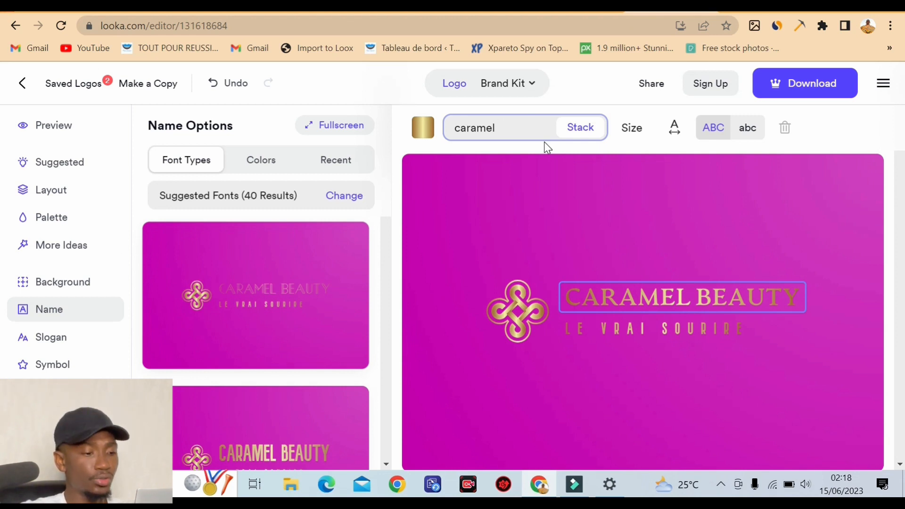
{"action": "type", "text": "tra"}
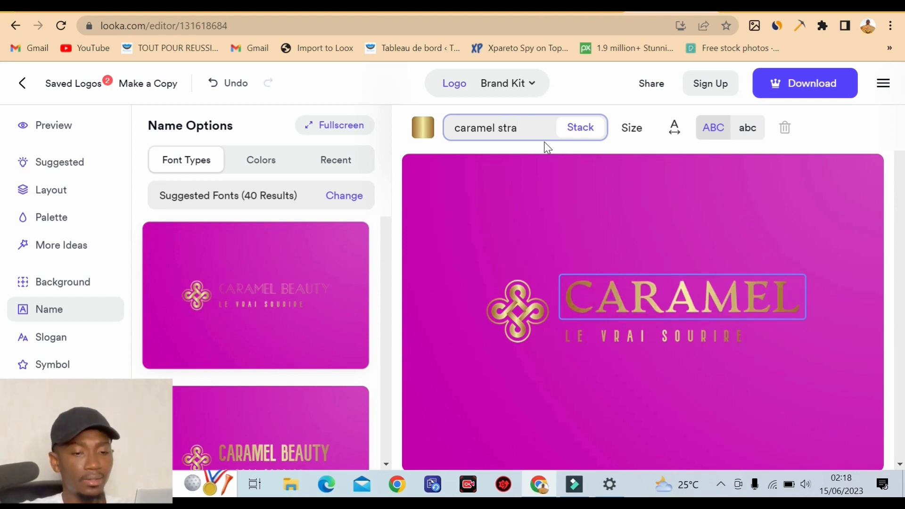
{"action": "key", "text": "BackSpace"}
{"action": "key", "text": "BackSpace"}
{"action": "type", "text": "ars"}
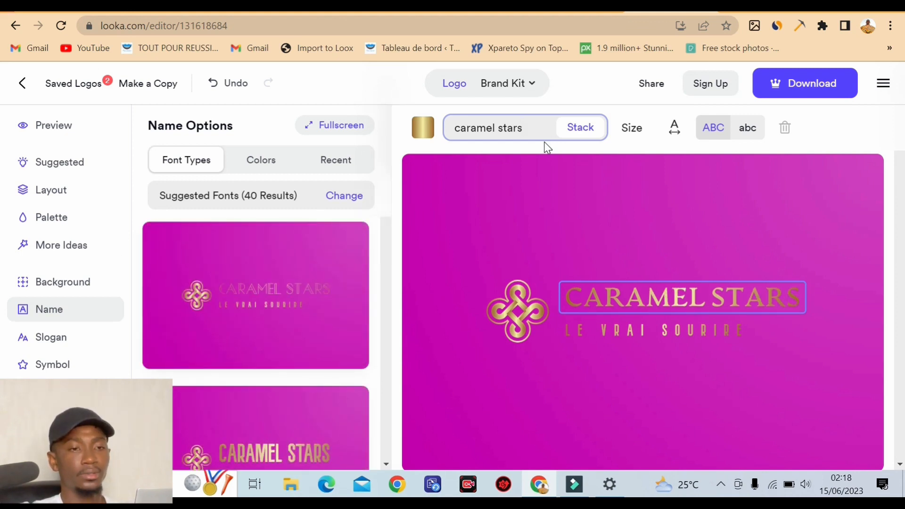
Change the slogan to "la vraie beautée" and center it under the company name
{"action": "left_click", "coordinate": [664, 332]}
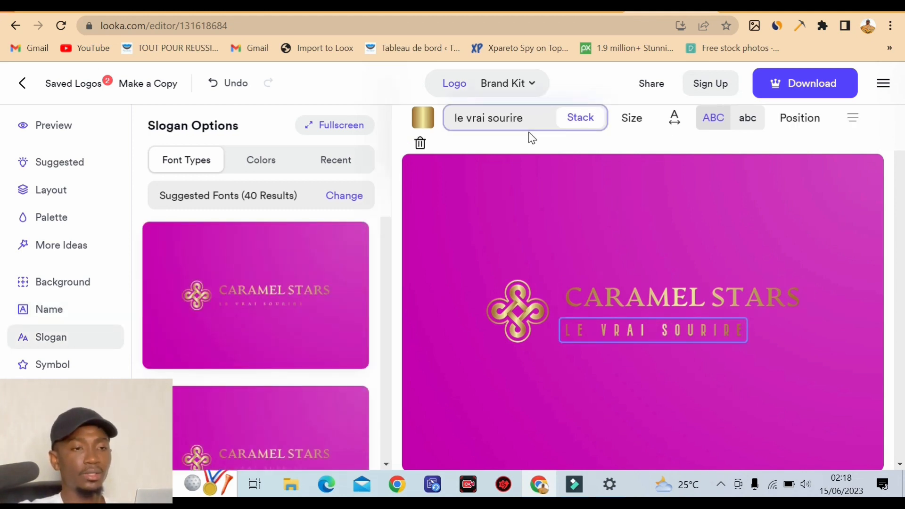
{"action": "key", "text": "BackSpace"}
{"action": "key", "text": "BackSpace"}
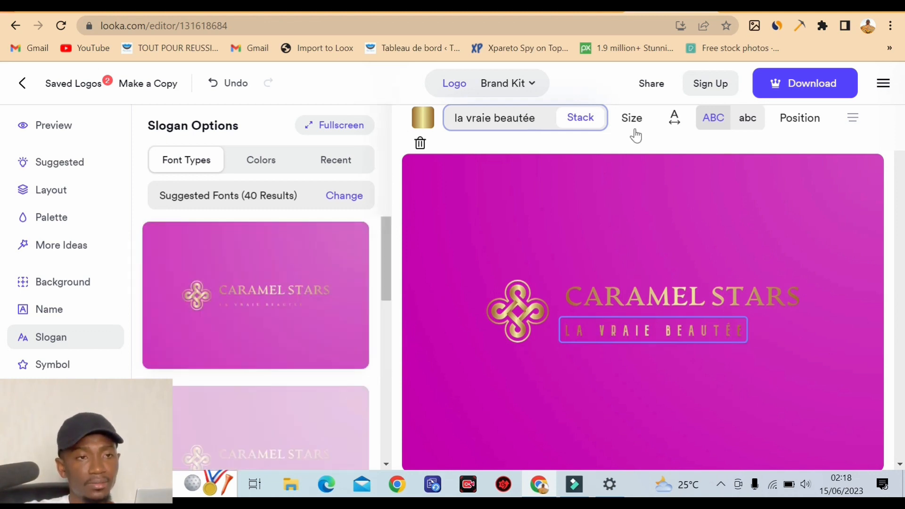
{"action": "left_click", "coordinate": [853, 118]}
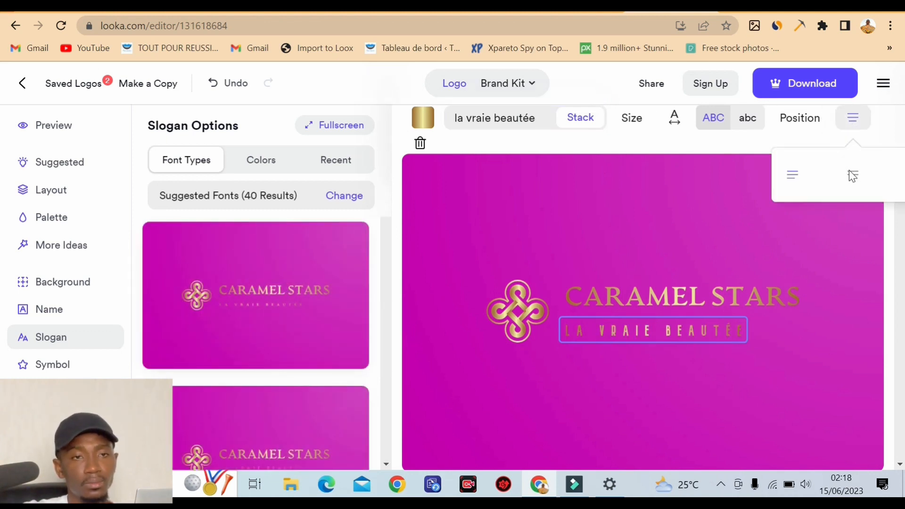
{"action": "left_click", "coordinate": [853, 175]}
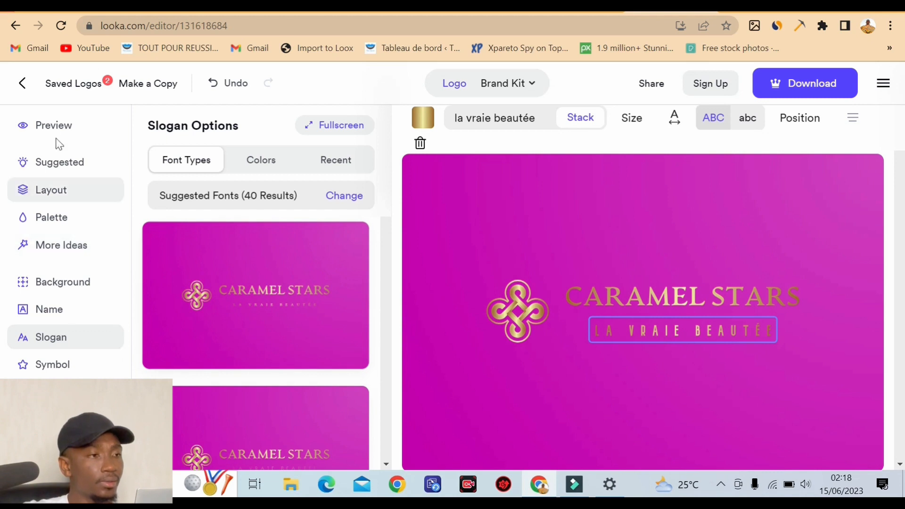
Try the double-circle layout and the symbol-free layout with name and slogan, and undo both layout changes
{"action": "left_click", "coordinate": [59, 191]}
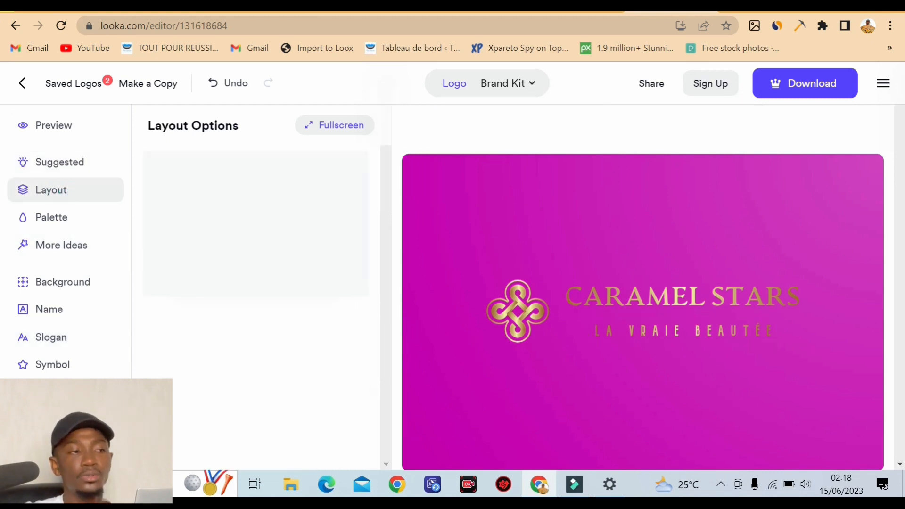
{"action": "scroll", "coordinate": [282, 325], "scroll_direction": "down", "scroll_amount": 1}
{"action": "scroll", "coordinate": [281, 348], "scroll_direction": "down", "scroll_amount": 1}
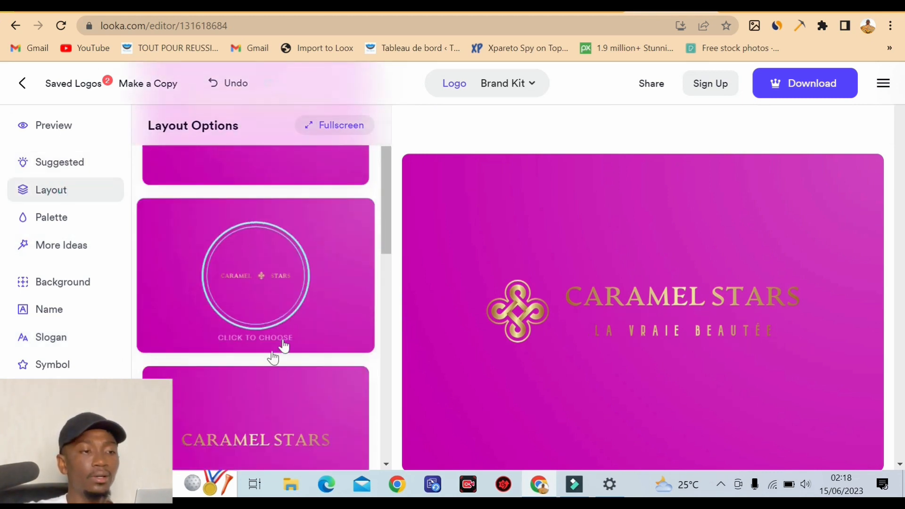
{"action": "scroll", "coordinate": [321, 324], "scroll_direction": "up", "scroll_amount": 1}
{"action": "scroll", "coordinate": [303, 348], "scroll_direction": "down", "scroll_amount": 2}
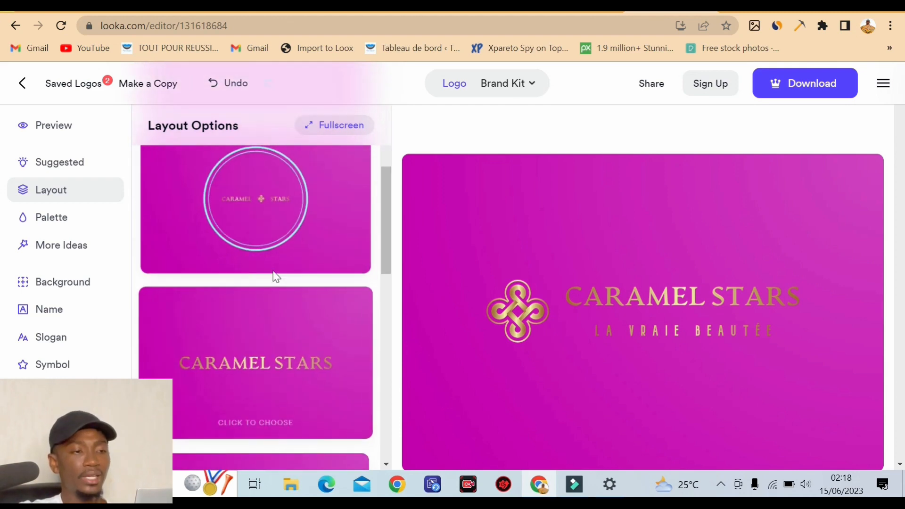
{"action": "left_click", "coordinate": [298, 200]}
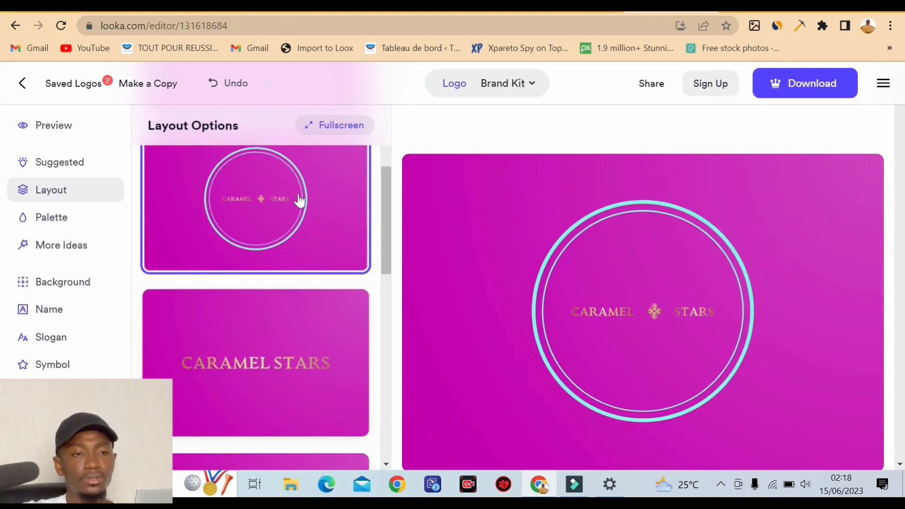
{"action": "scroll", "coordinate": [289, 330], "scroll_direction": "down", "scroll_amount": 2}
{"action": "left_click", "coordinate": [278, 250]}
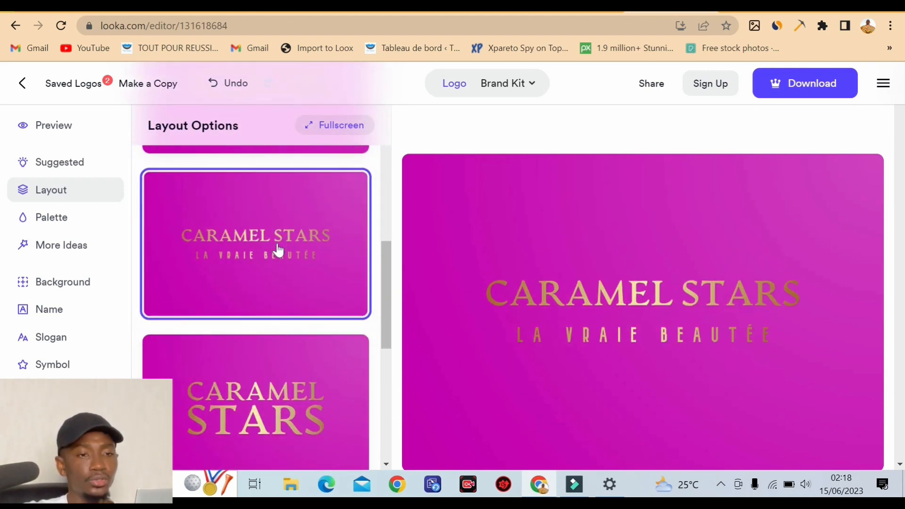
{"action": "scroll", "coordinate": [324, 269], "scroll_direction": "down", "scroll_amount": 4}
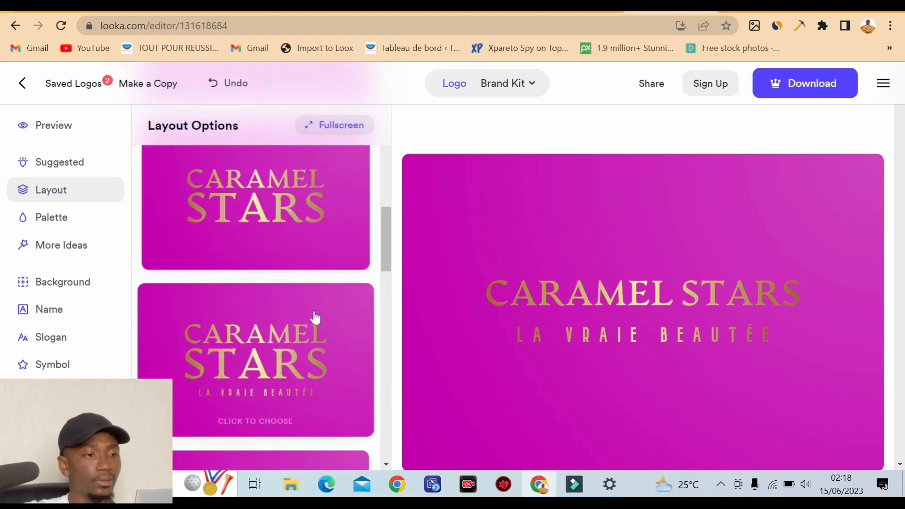
{"action": "left_click", "coordinate": [224, 85]}
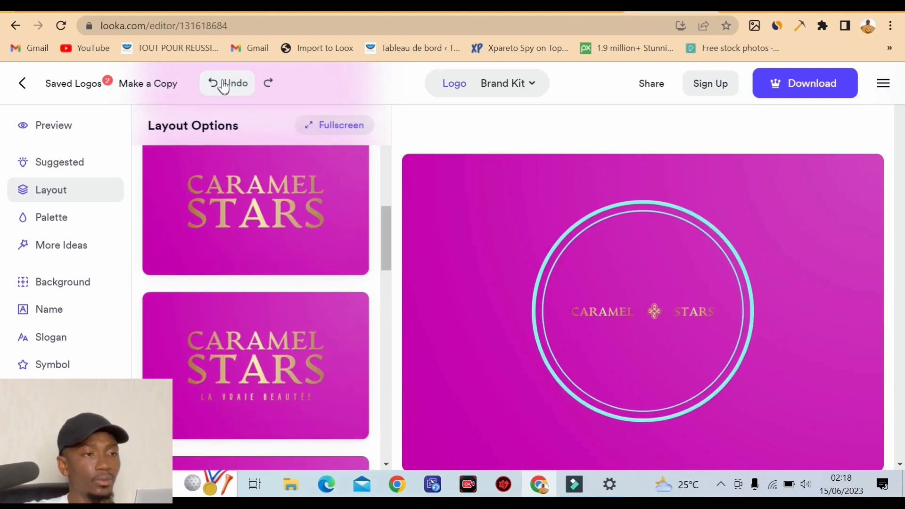
{"action": "left_click", "coordinate": [223, 85]}
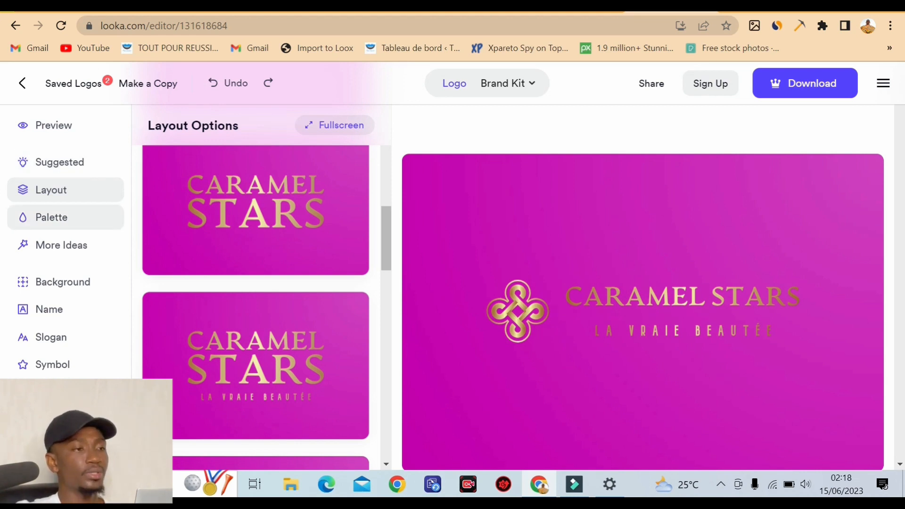
Look through the professional color schemes offered as palettes for the logo
{"action": "left_click", "coordinate": [50, 217]}
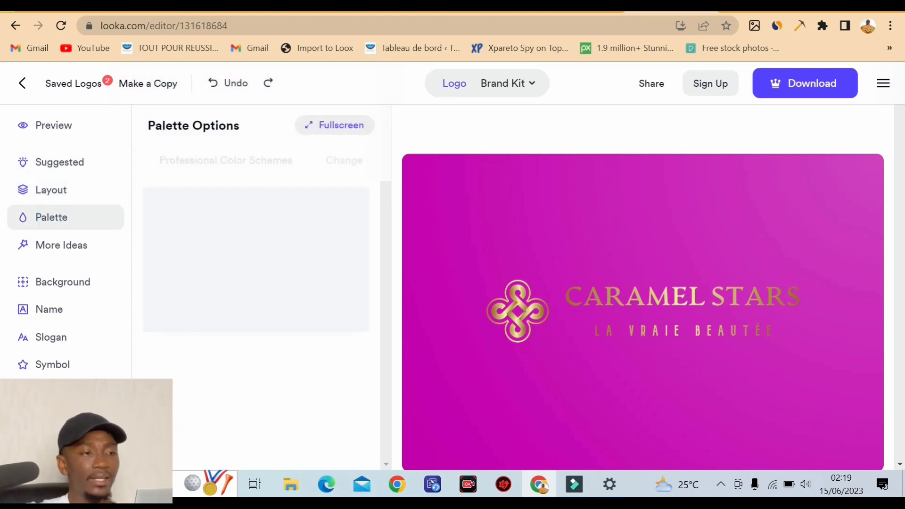
{"action": "scroll", "coordinate": [292, 318], "scroll_direction": "down", "scroll_amount": 5}
{"action": "scroll", "coordinate": [302, 324], "scroll_direction": "down", "scroll_amount": 8}
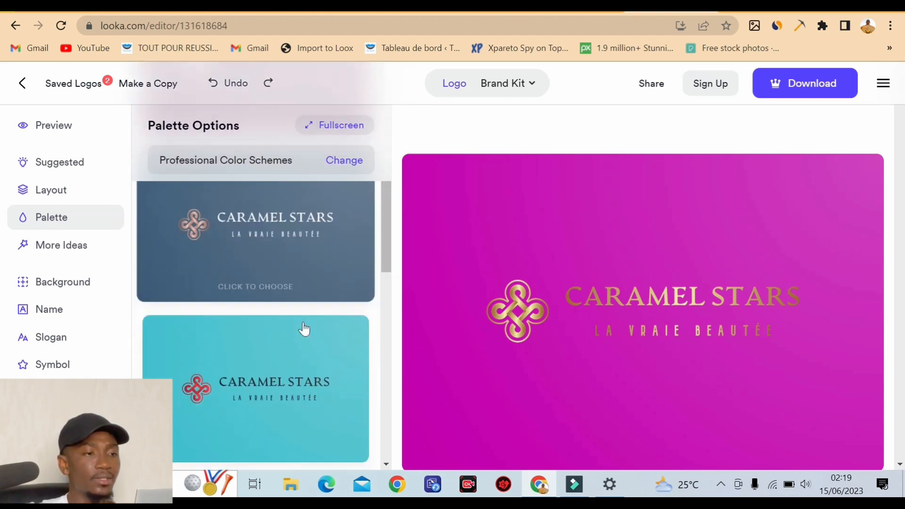
{"action": "scroll", "coordinate": [283, 348], "scroll_direction": "down", "scroll_amount": 7}
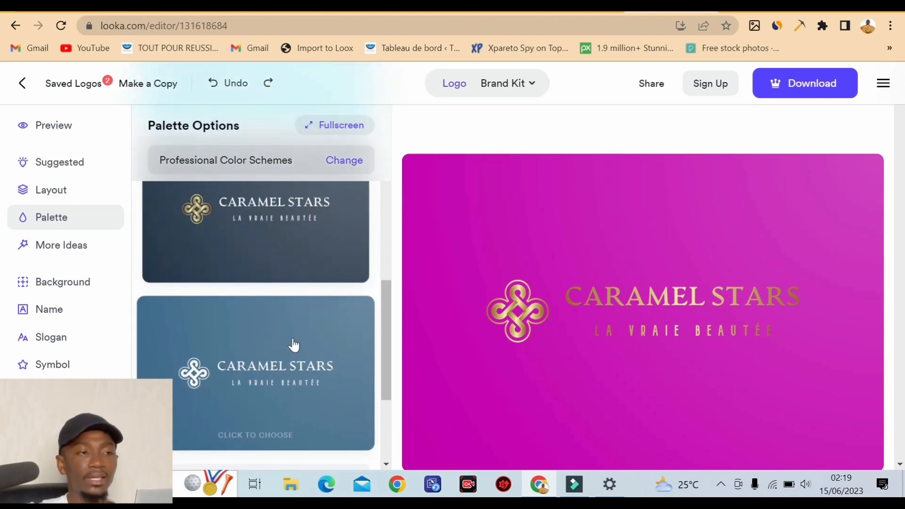
{"action": "scroll", "coordinate": [278, 351], "scroll_direction": "down", "scroll_amount": 3}
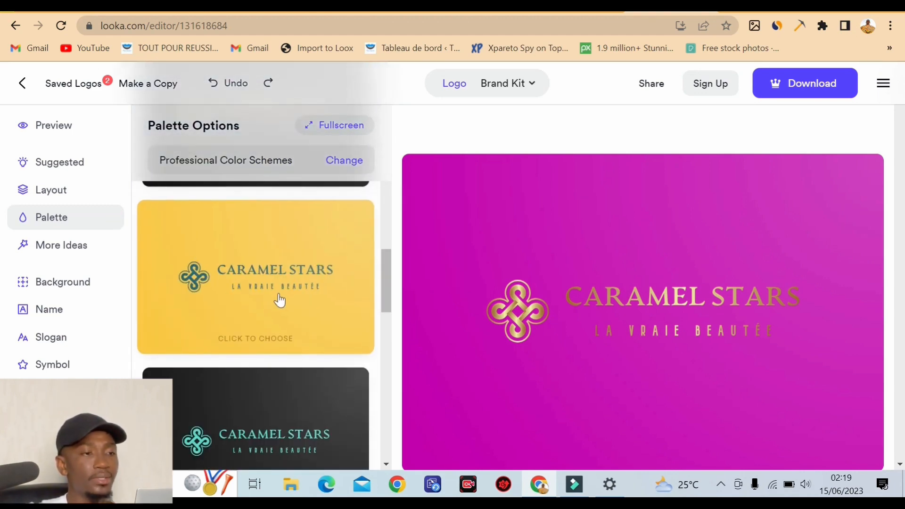
{"action": "scroll", "coordinate": [363, 302], "scroll_direction": "down", "scroll_amount": 10}
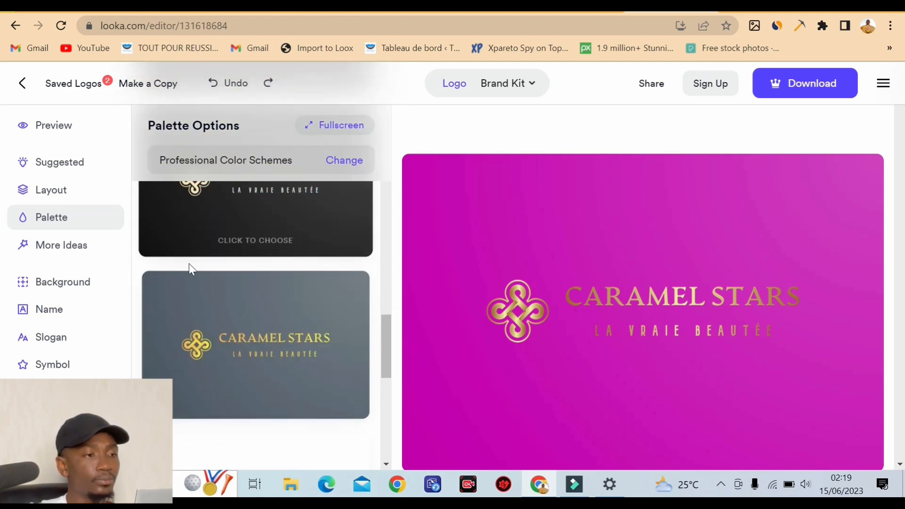
{"action": "scroll", "coordinate": [221, 279], "scroll_direction": "down", "scroll_amount": 5}
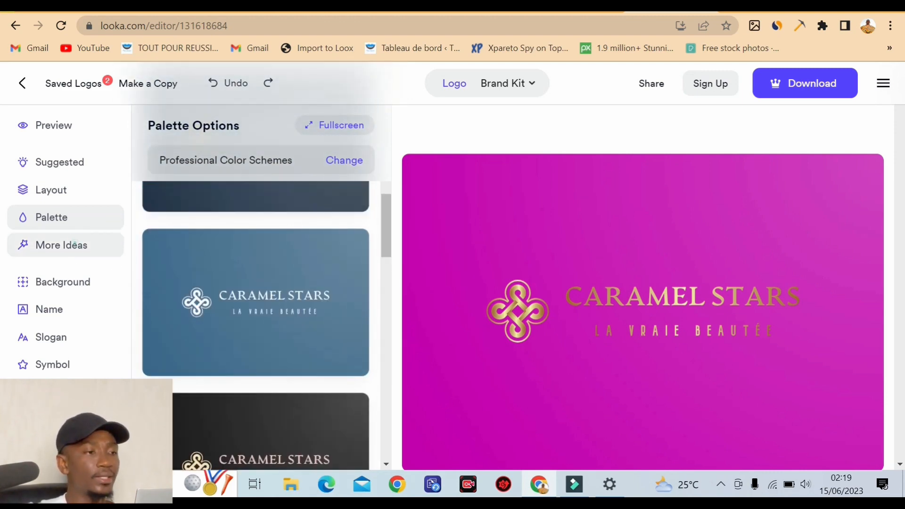
Look through the font pair ideas offered for the logo
{"action": "left_click", "coordinate": [104, 252]}
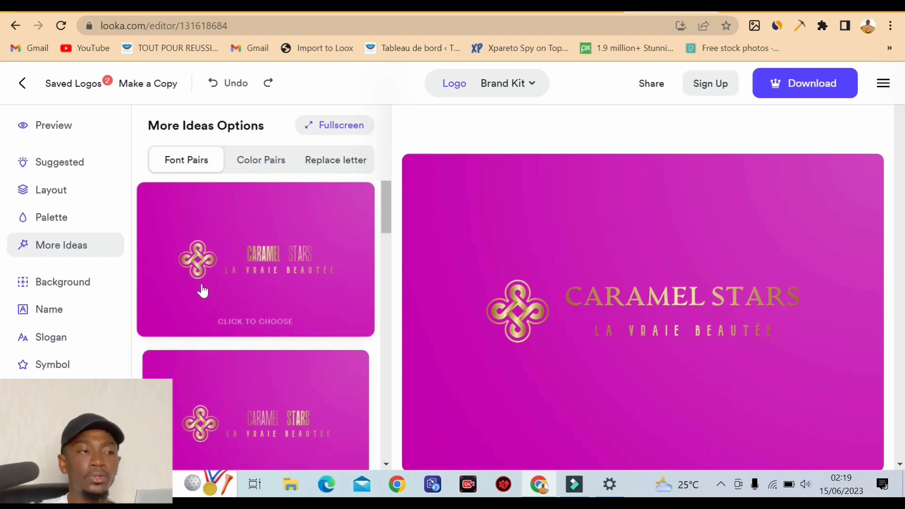
{"action": "scroll", "coordinate": [252, 266], "scroll_direction": "down", "scroll_amount": 5}
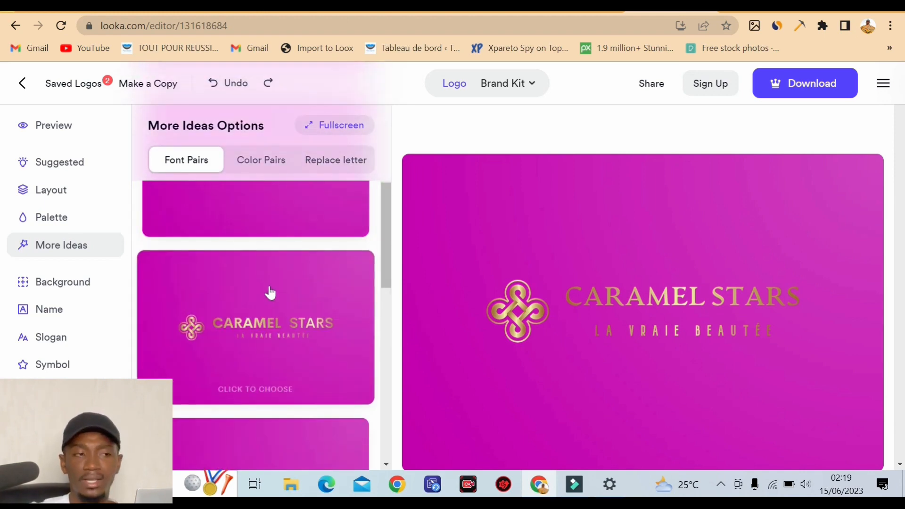
{"action": "scroll", "coordinate": [271, 293], "scroll_direction": "down", "scroll_amount": 5}
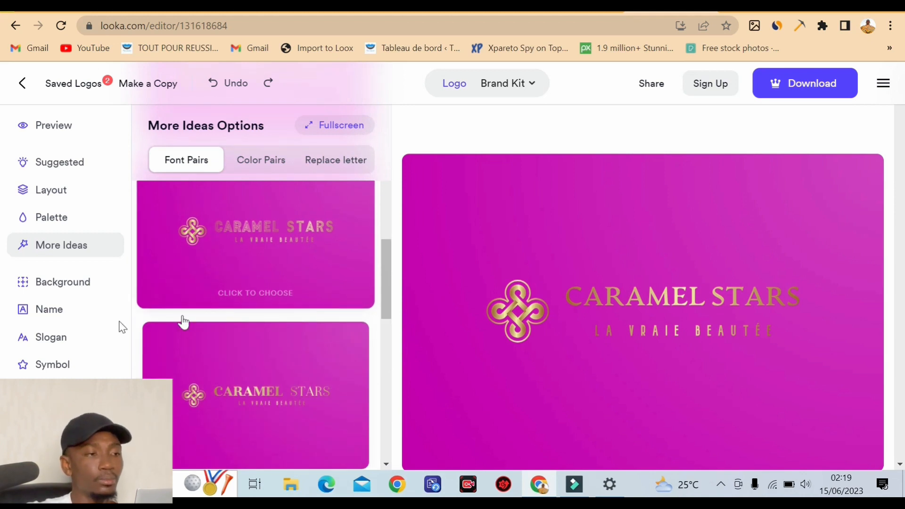
Look at the logo background suggestions in different color families, including pink and black
{"action": "left_click", "coordinate": [77, 282]}
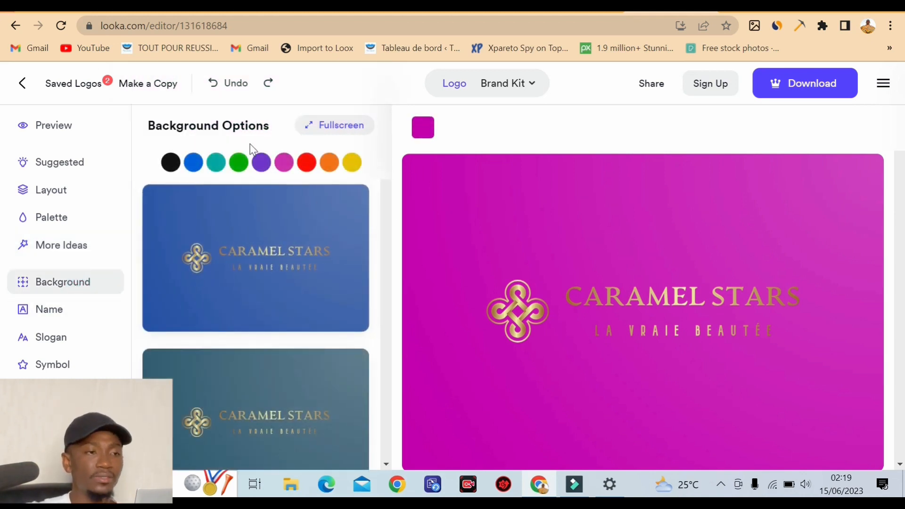
{"action": "left_click", "coordinate": [282, 165]}
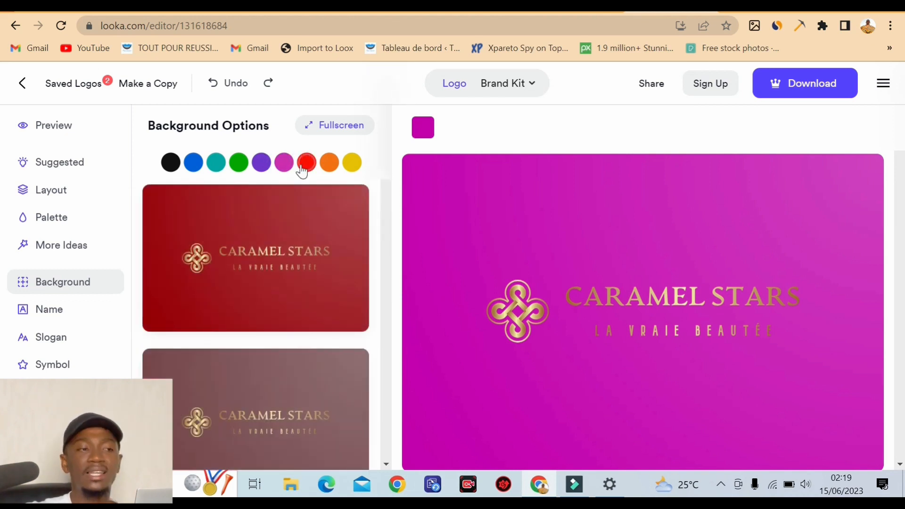
{"action": "left_click", "coordinate": [173, 161]}
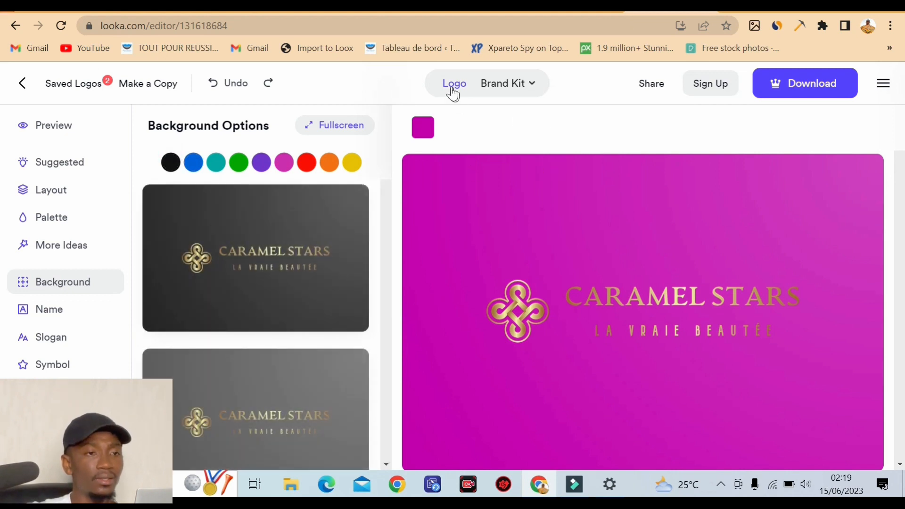
Undo the recent slogan edits back to the wording "le vrai sourire"
{"action": "left_click", "coordinate": [213, 84]}
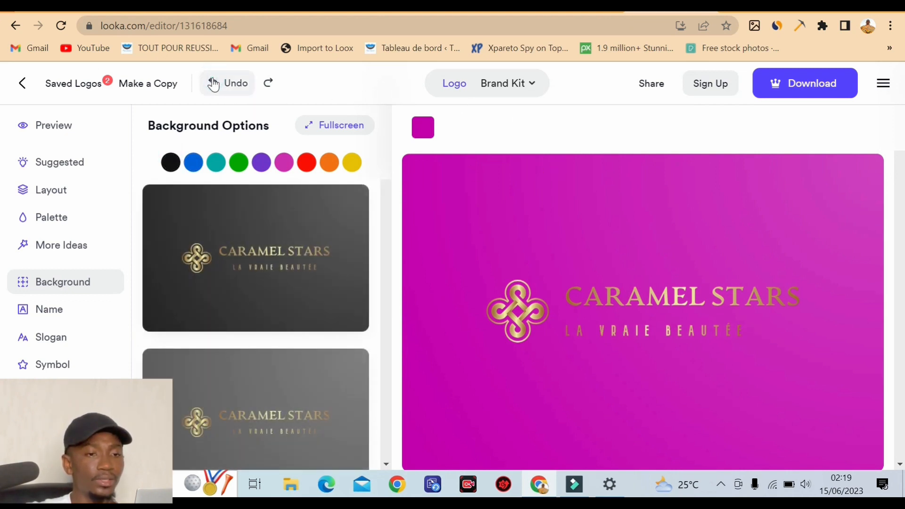
{"action": "left_click", "coordinate": [213, 84]}
{"action": "left_click", "coordinate": [213, 84]}
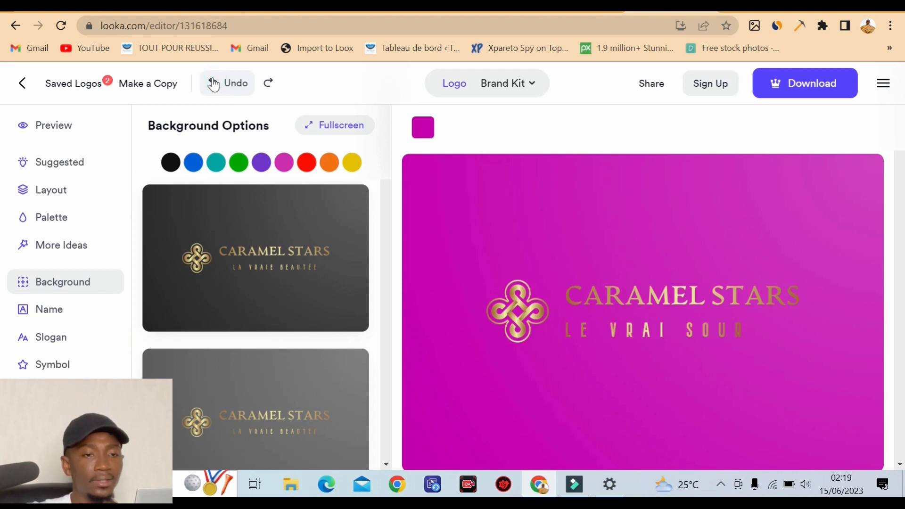
{"action": "left_click", "coordinate": [213, 84]}
Center the slogan "le vrai sourire" under the company name
{"action": "left_click", "coordinate": [708, 332]}
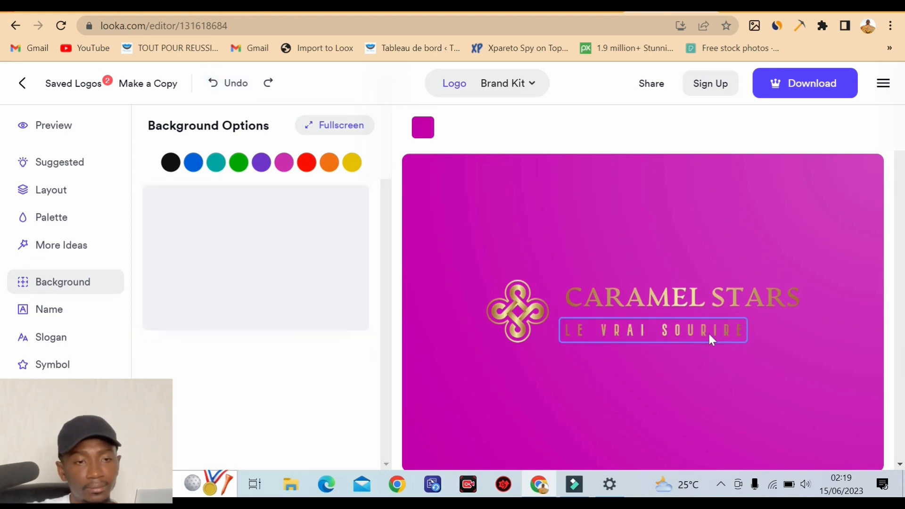
{"action": "left_click", "coordinate": [852, 118]}
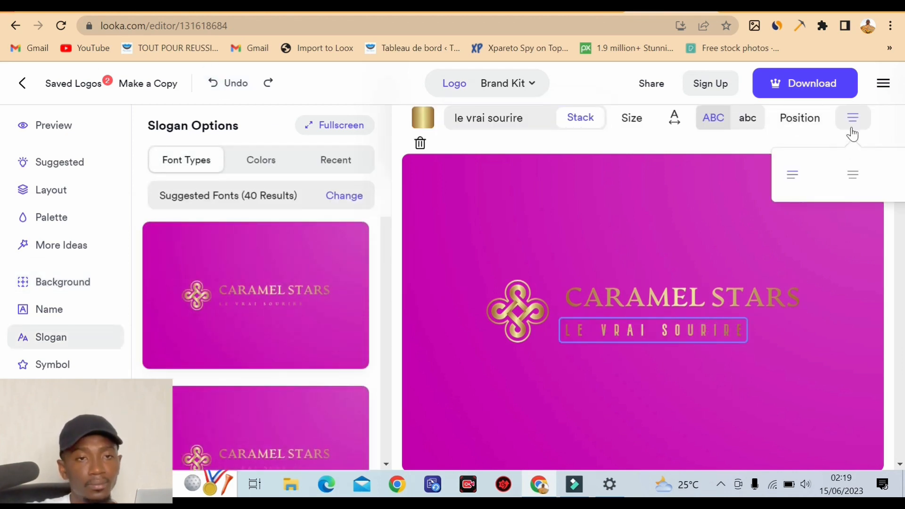
{"action": "left_click", "coordinate": [859, 175]}
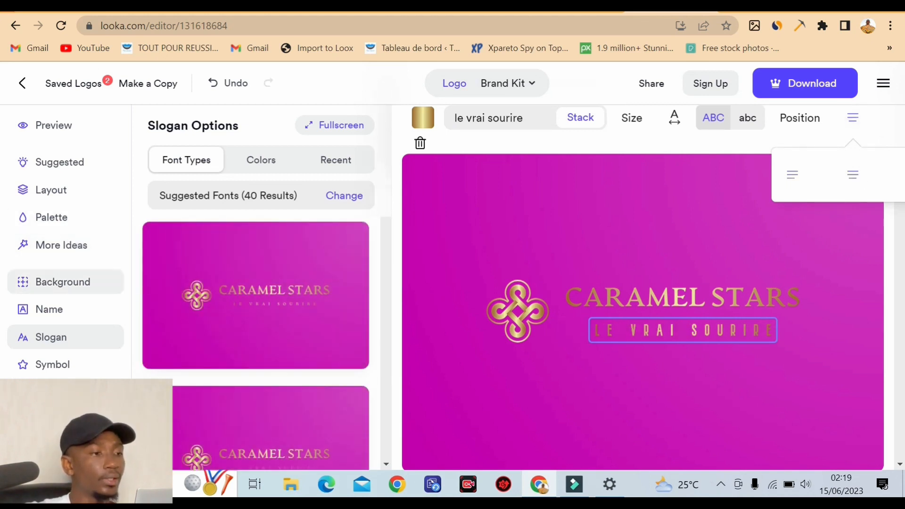
Replace the knot symbol with the gold double-flame design from the abstract symbols
{"action": "left_click", "coordinate": [69, 310]}
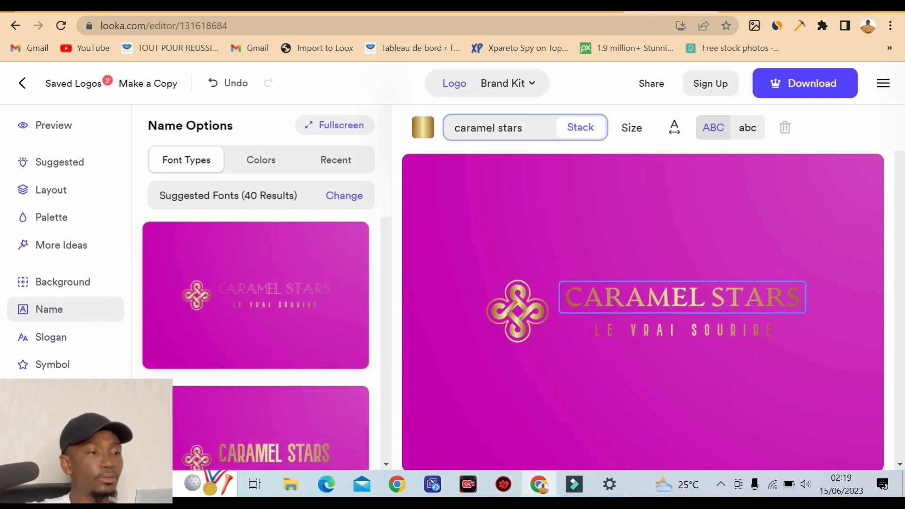
{"action": "left_click", "coordinate": [74, 342]}
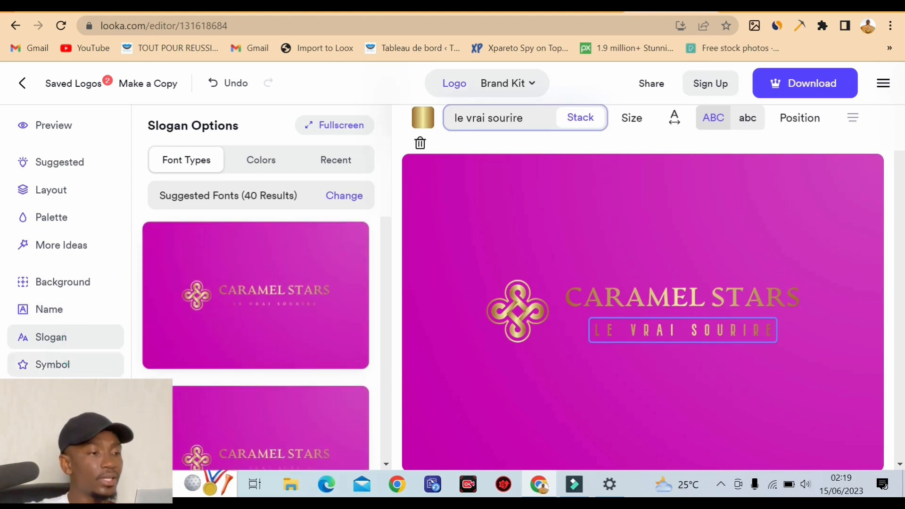
{"action": "left_click", "coordinate": [56, 364]}
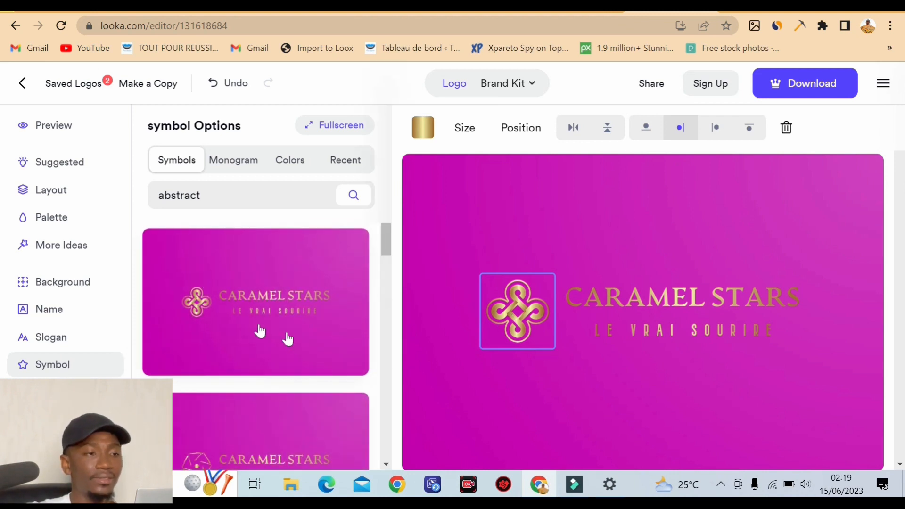
{"action": "scroll", "coordinate": [235, 333], "scroll_direction": "down", "scroll_amount": 3}
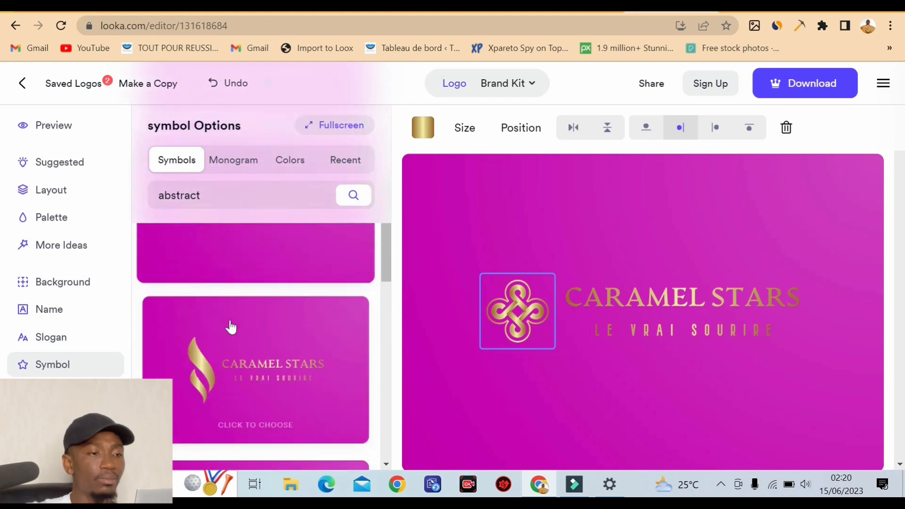
{"action": "left_click", "coordinate": [217, 383]}
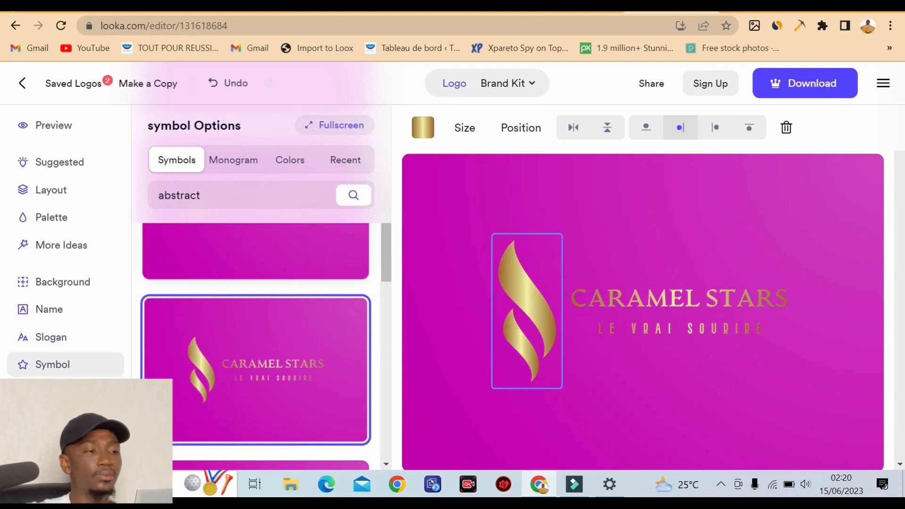
Look through the suggested containers, such as frames and underlines, offered for the logo
{"action": "left_click", "coordinate": [52, 392]}
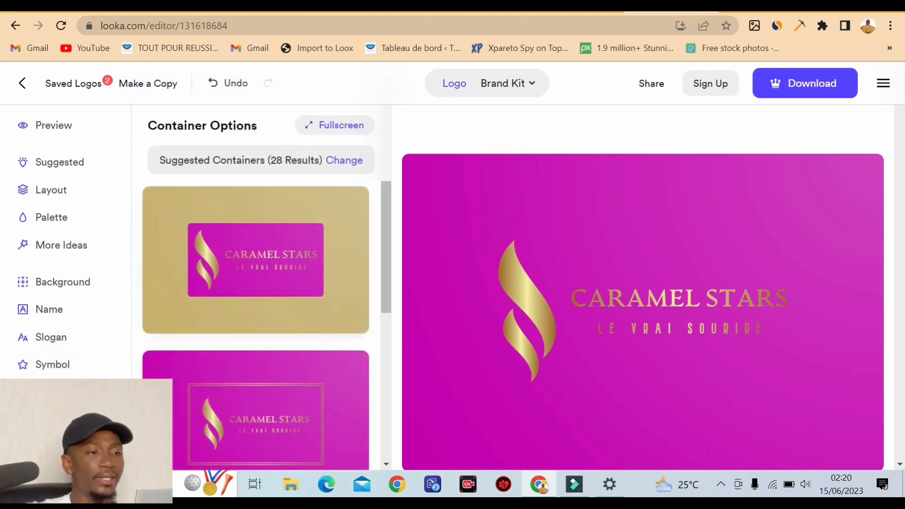
{"action": "scroll", "coordinate": [246, 305], "scroll_direction": "down", "scroll_amount": 3}
{"action": "scroll", "coordinate": [354, 304], "scroll_direction": "down", "scroll_amount": 6}
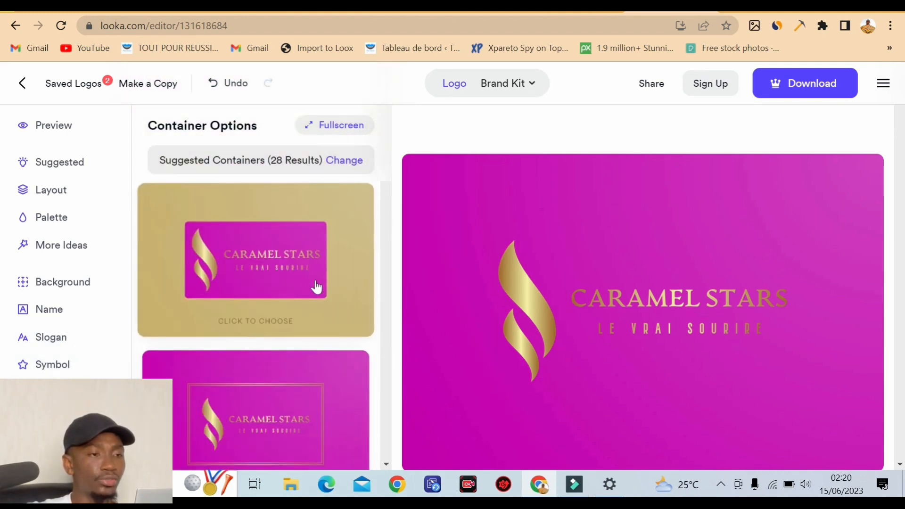
{"action": "scroll", "coordinate": [288, 297], "scroll_direction": "up", "scroll_amount": 3}
{"action": "scroll", "coordinate": [288, 316], "scroll_direction": "down", "scroll_amount": 4}
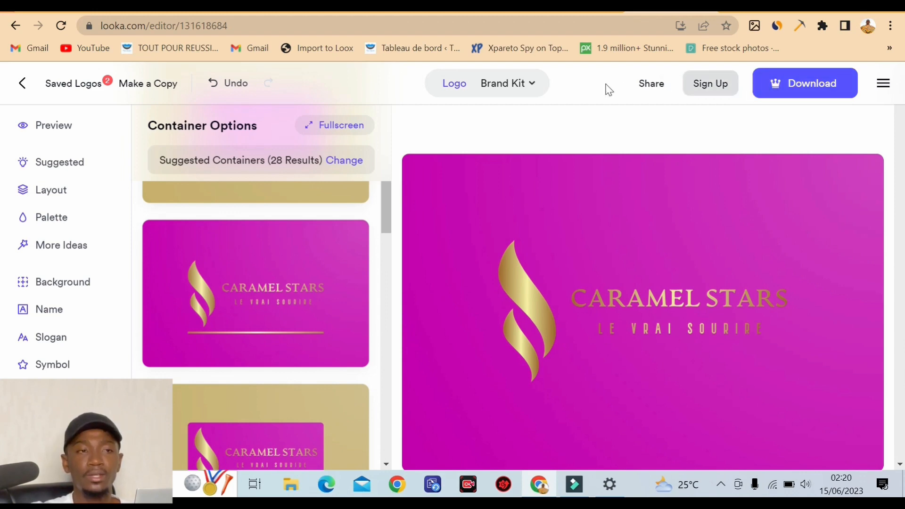
{"action": "scroll", "coordinate": [634, 178], "scroll_direction": "down", "scroll_amount": 3}
{"action": "scroll", "coordinate": [631, 179], "scroll_direction": "up", "scroll_amount": 3}
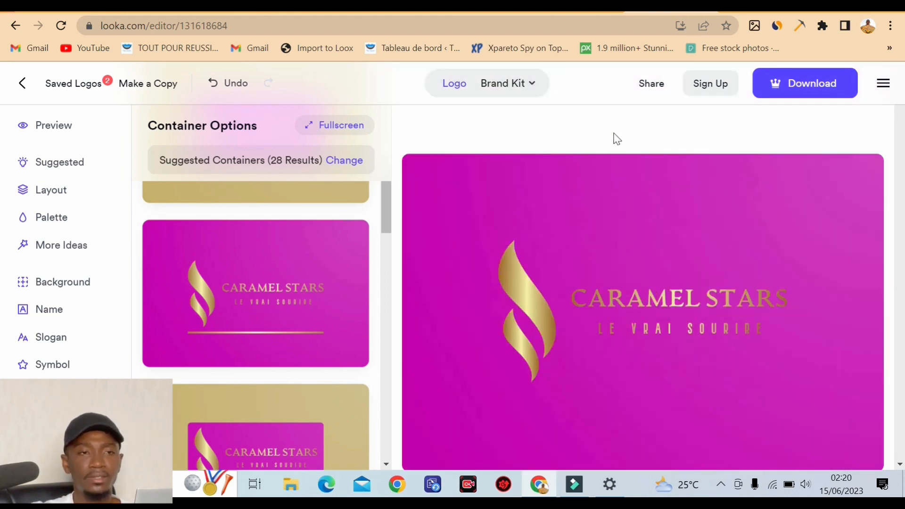